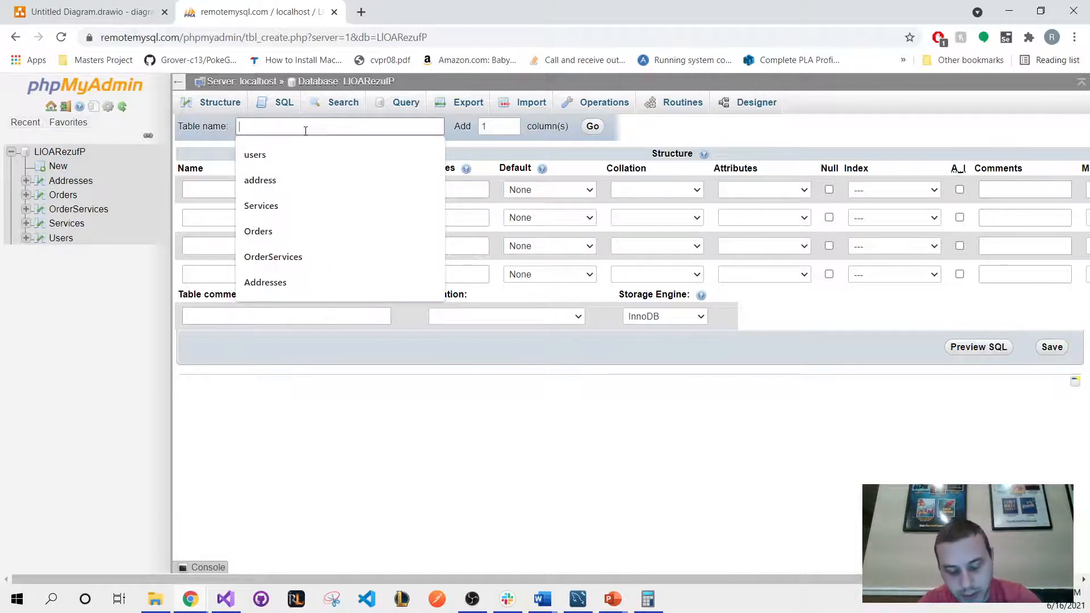
Name the new table Payments and define its first column as Id, auto-incrementing with a PRIMARY index
type("Payments")
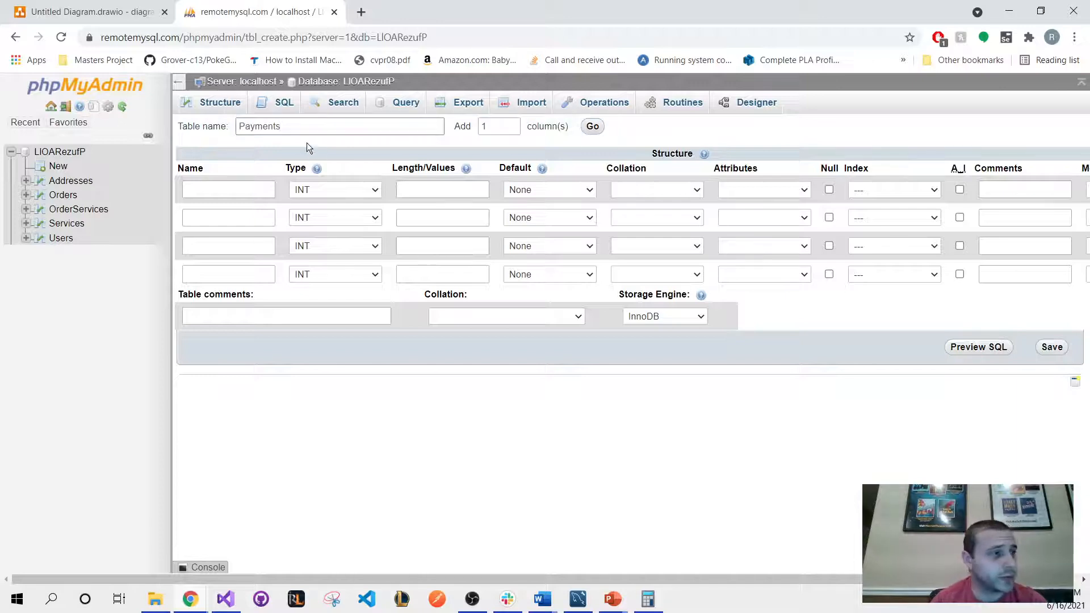
left_click_drag(284, 126, 239, 126)
left_click(226, 191)
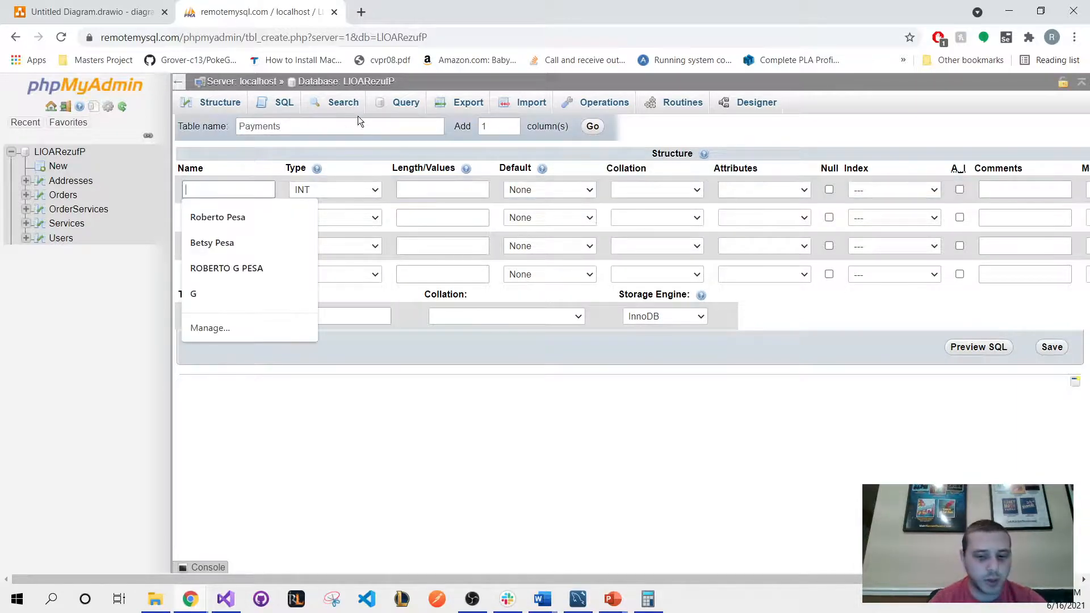
type("Id")
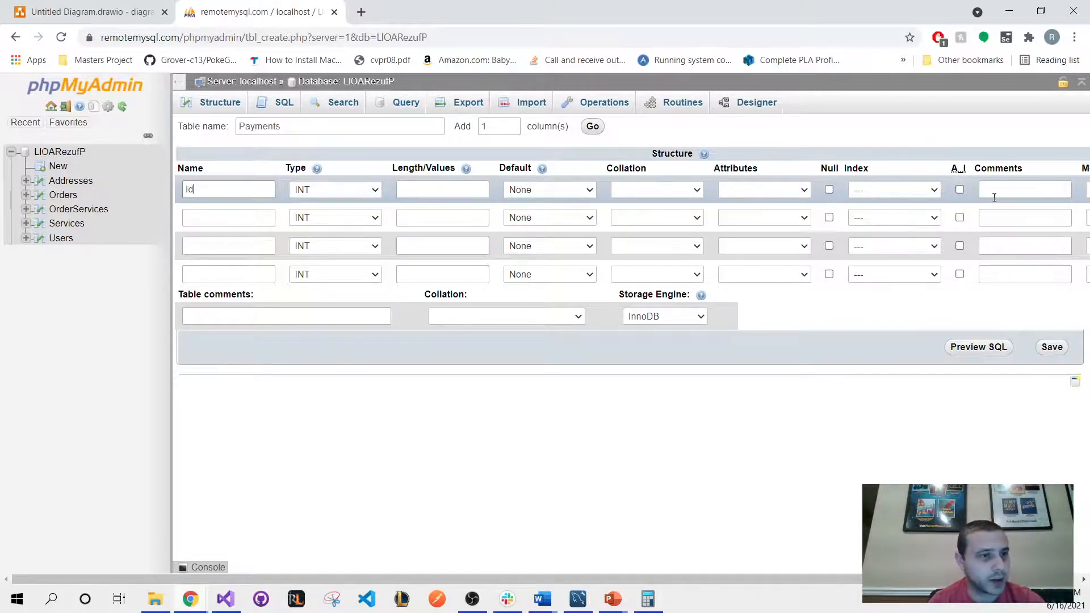
left_click(959, 189)
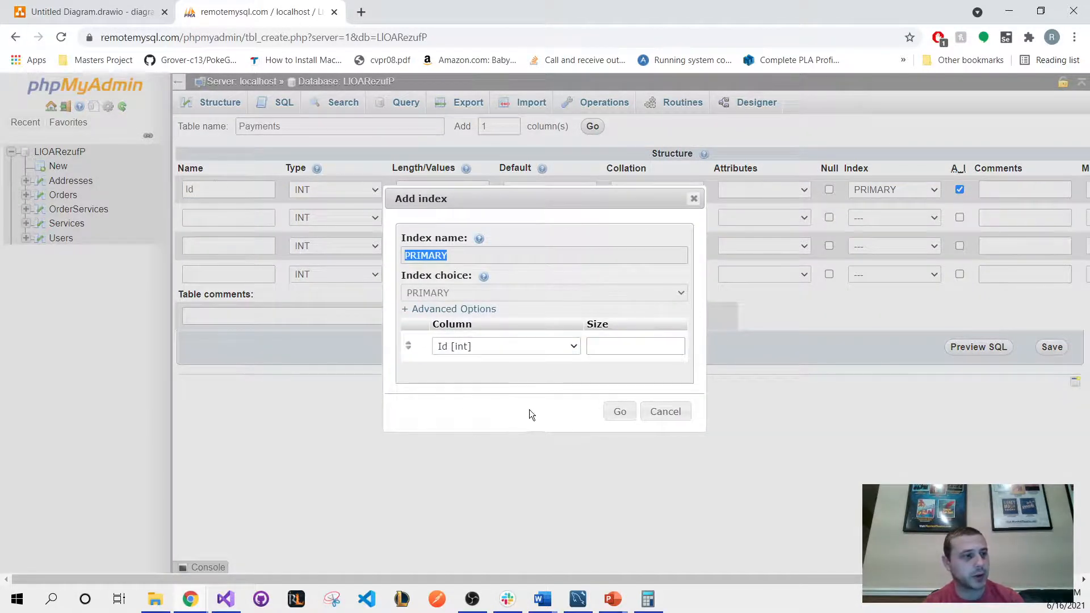
left_click(625, 417)
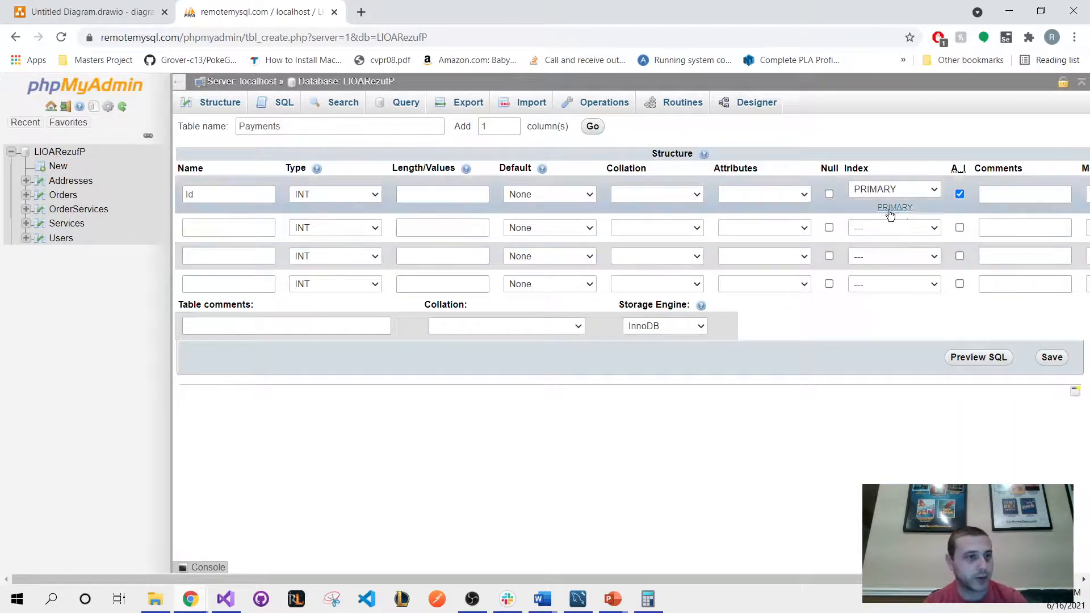
Name the table's second column OrderId and set its type to DECIMAL
left_click(268, 221)
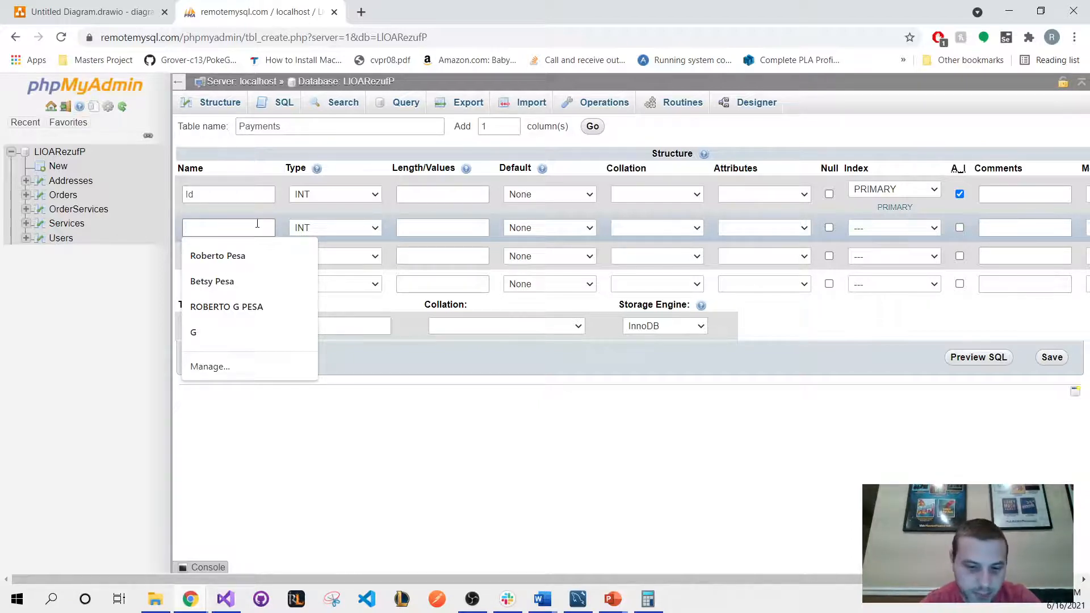
type("OrderId")
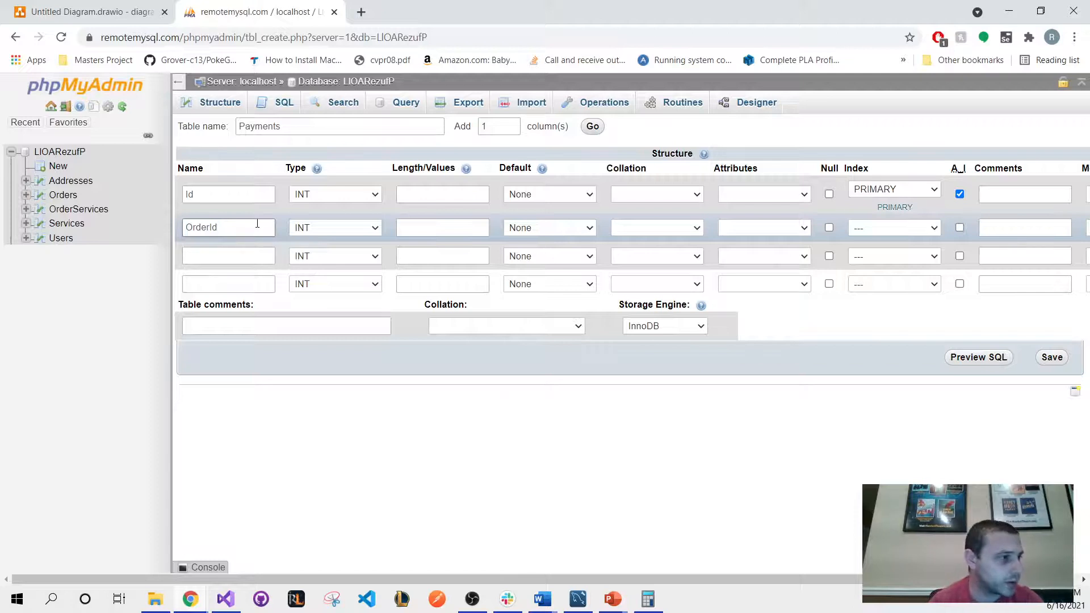
left_click(336, 228)
key("Escape")
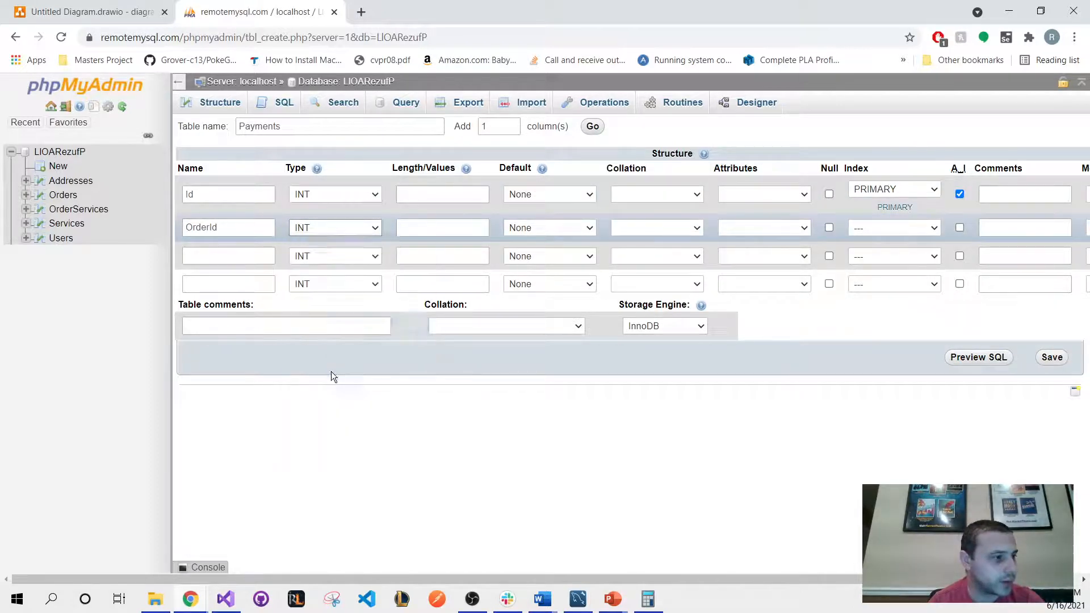
left_click(332, 372)
Name the third column Amount with type DECIMAL, and set the OrderId column's type to INT
left_click(225, 258)
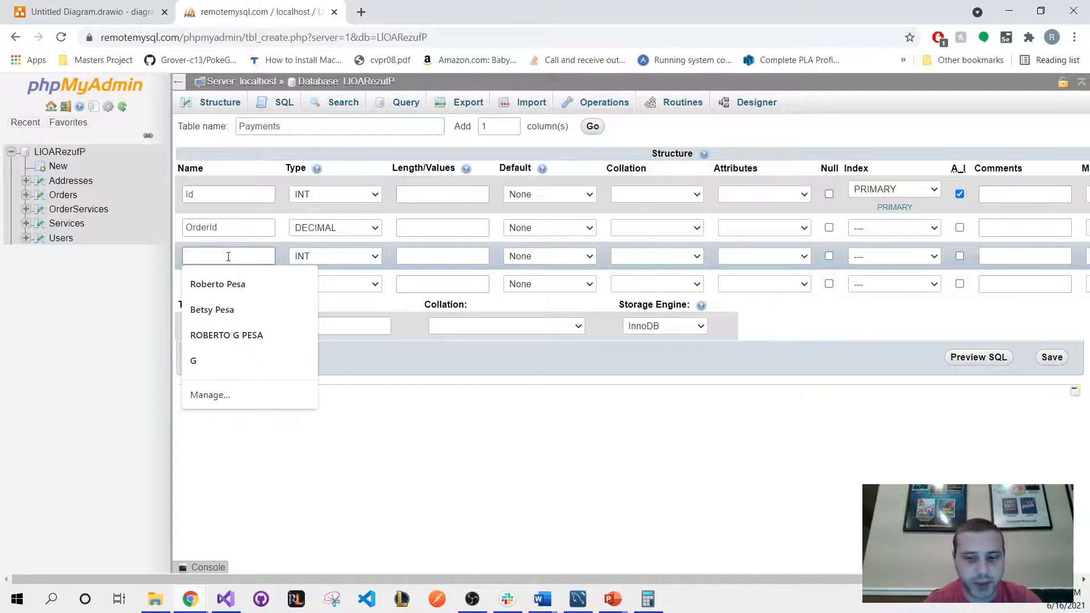
type("A")
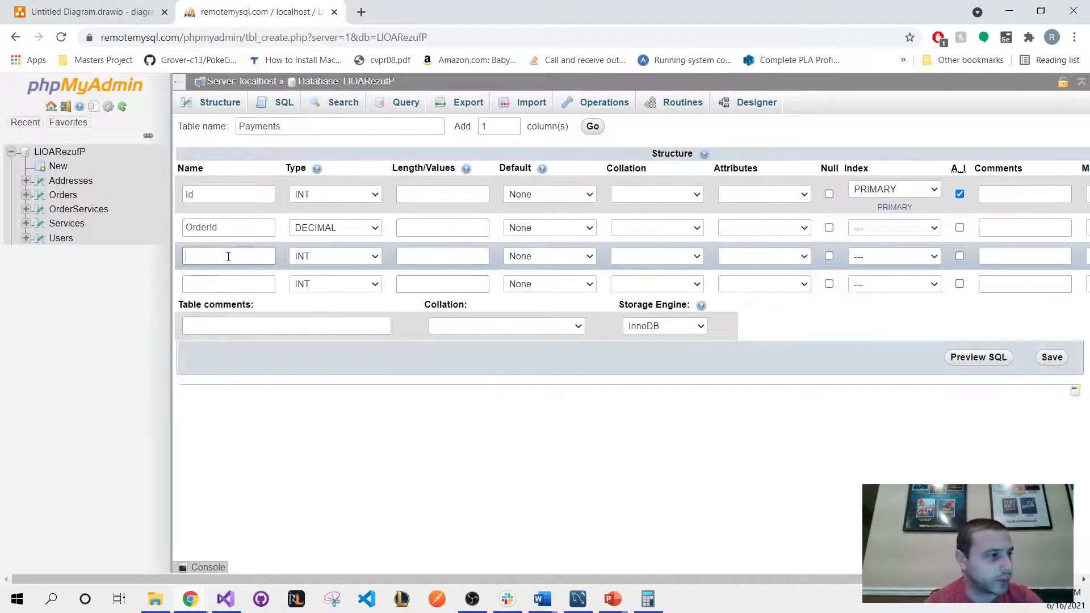
type("mount")
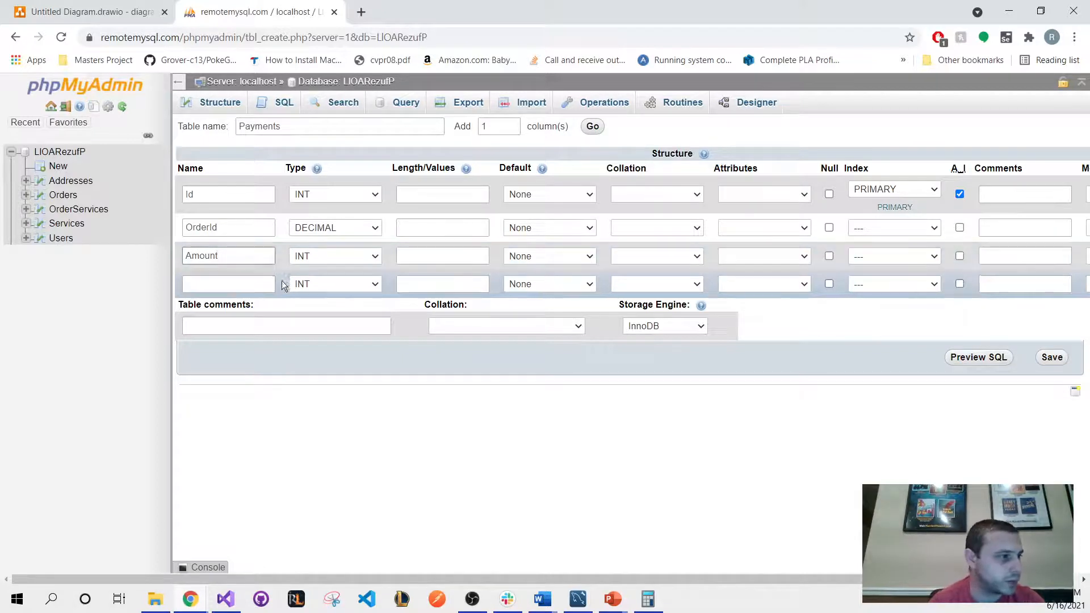
left_click(318, 257)
left_click(324, 395)
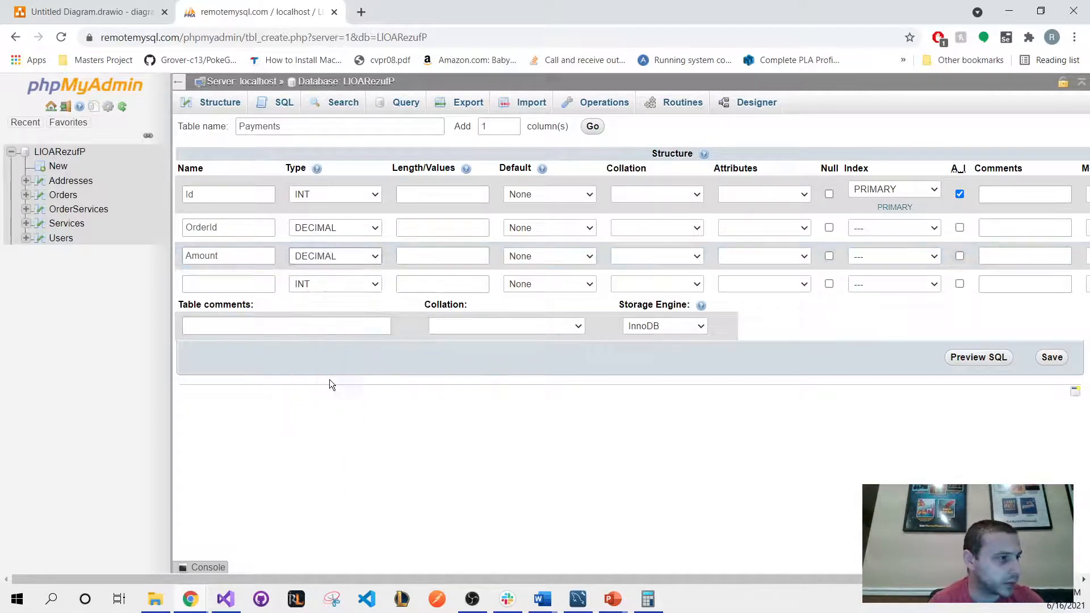
left_click(326, 230)
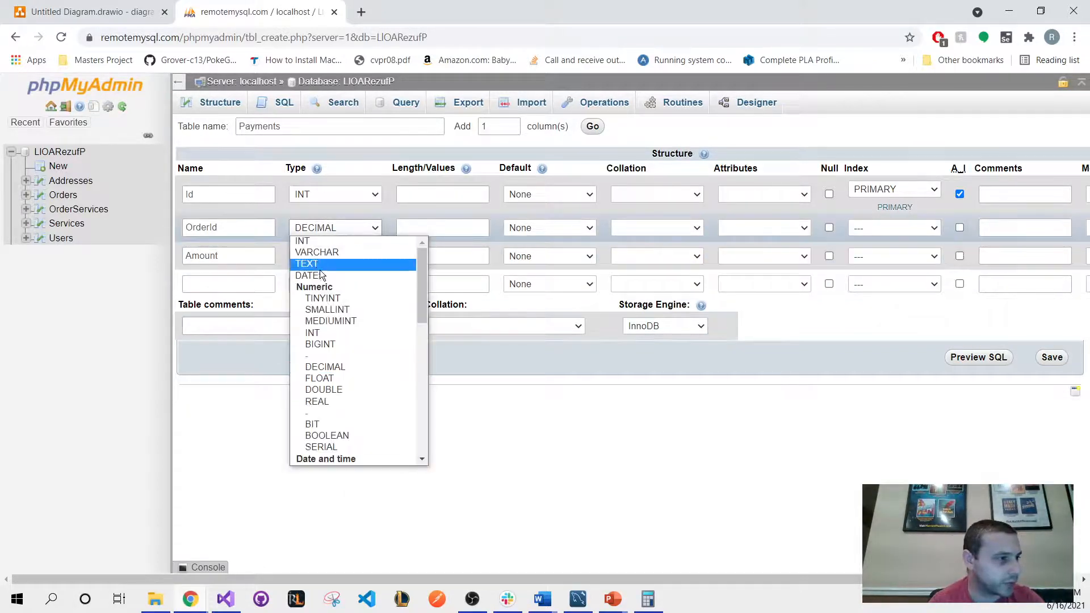
left_click(318, 241)
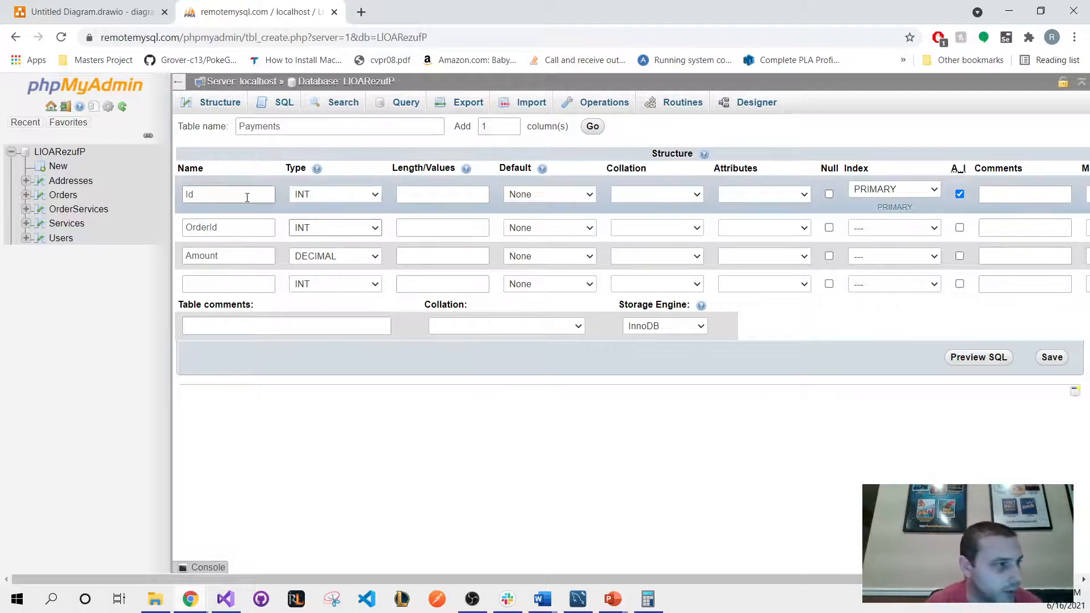
Review the table name and the names of the Id, OrderId and Amount columns
left_click(218, 195)
double_click(311, 125)
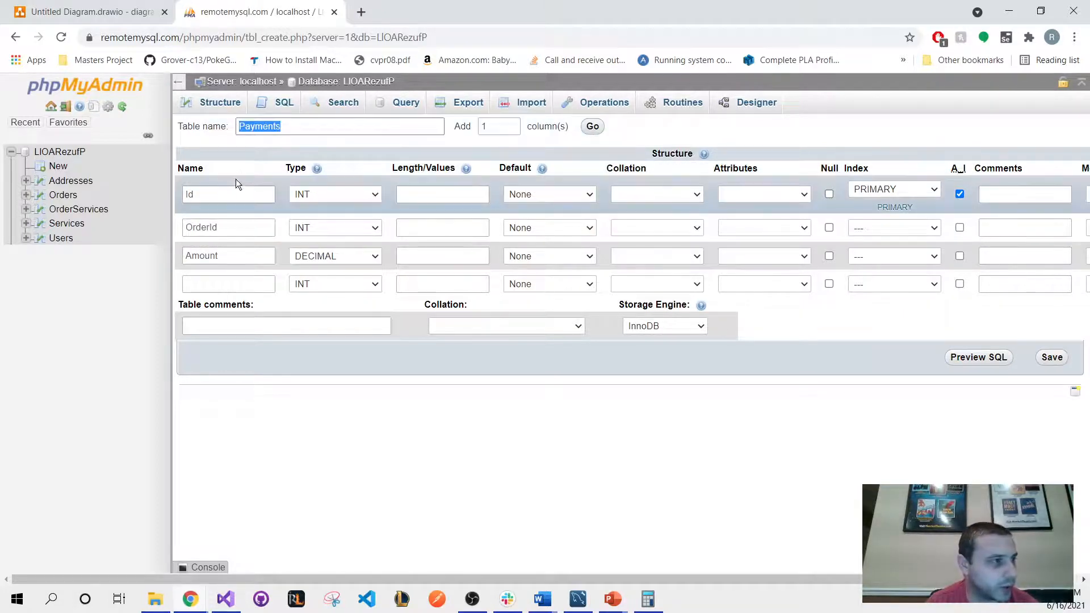
left_click(199, 194)
double_click(196, 194)
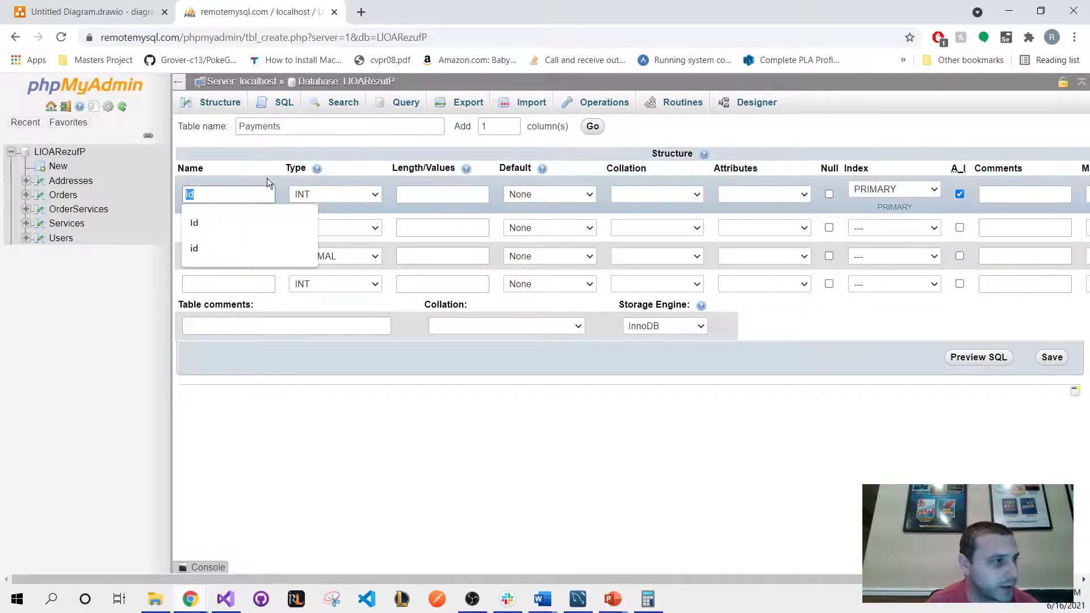
left_click(237, 169)
left_click(224, 228)
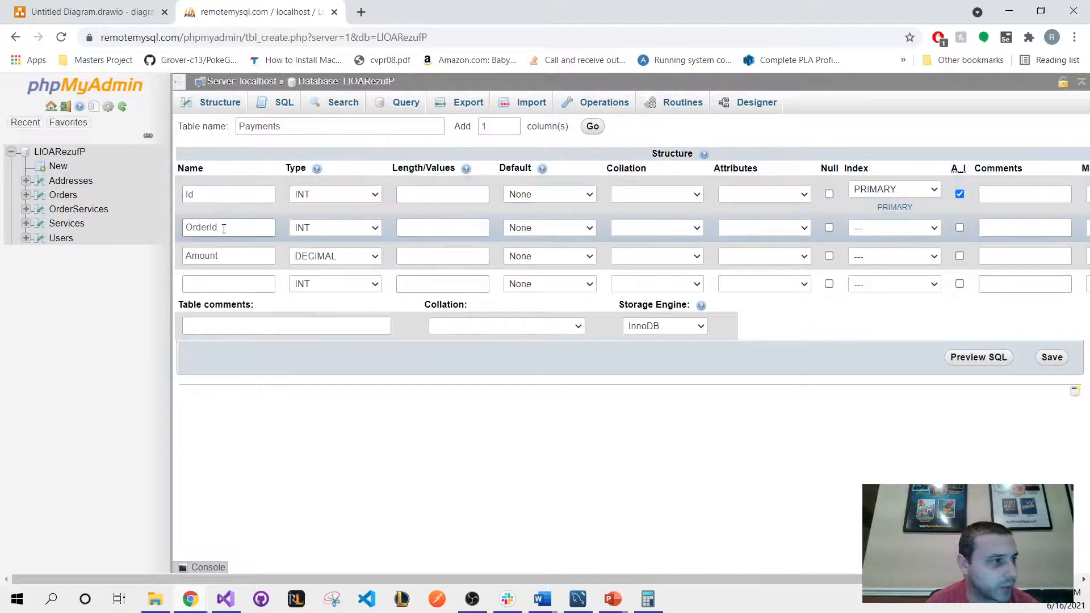
double_click(224, 228)
double_click(228, 255)
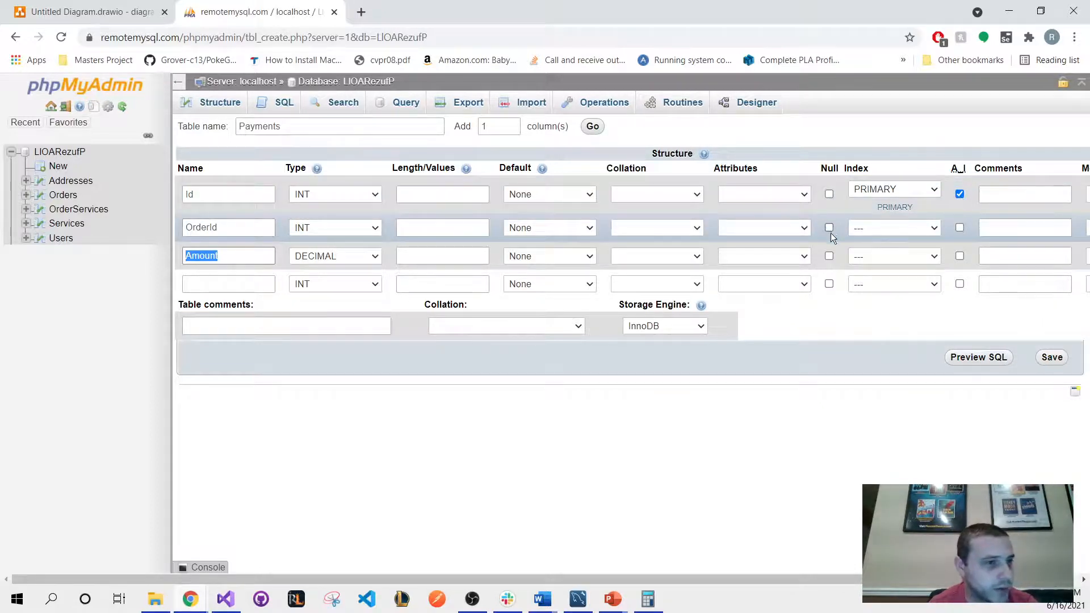
Try allowing NULL values for the Amount column
left_click(831, 304)
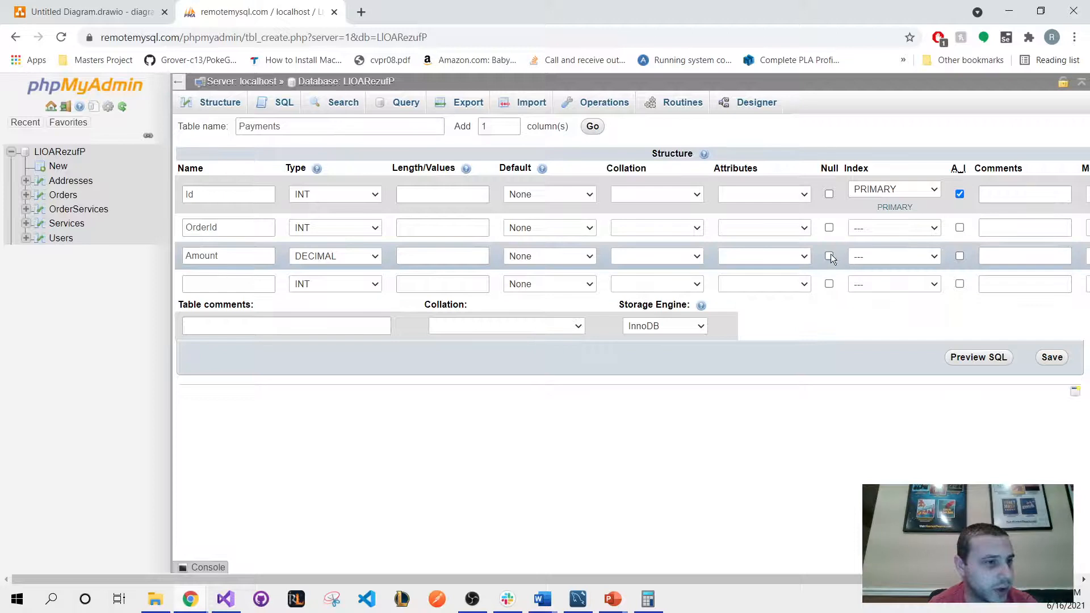
left_click(829, 256)
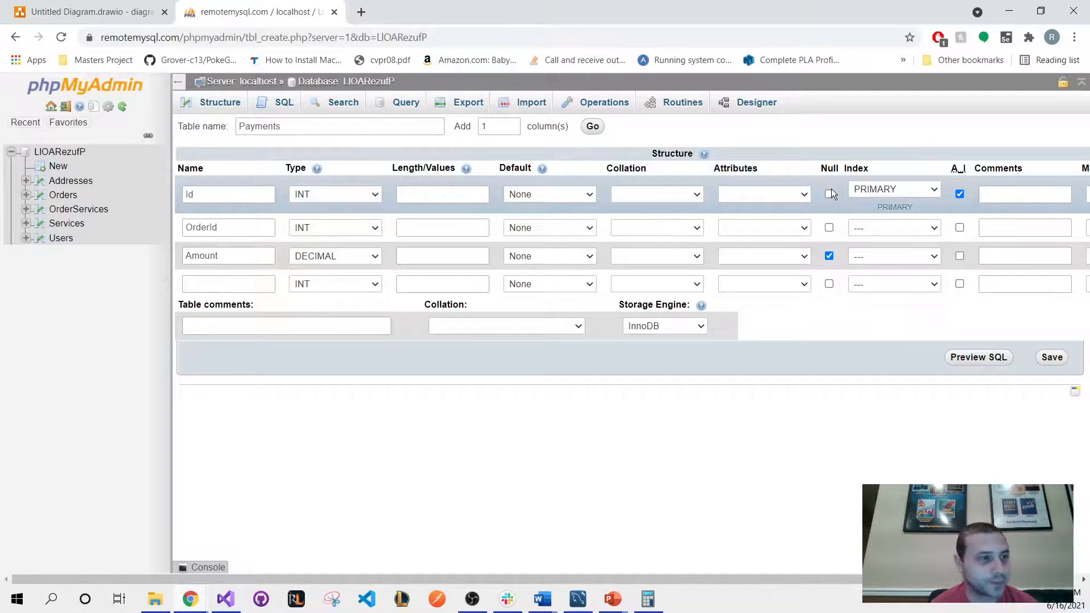
left_click(828, 258)
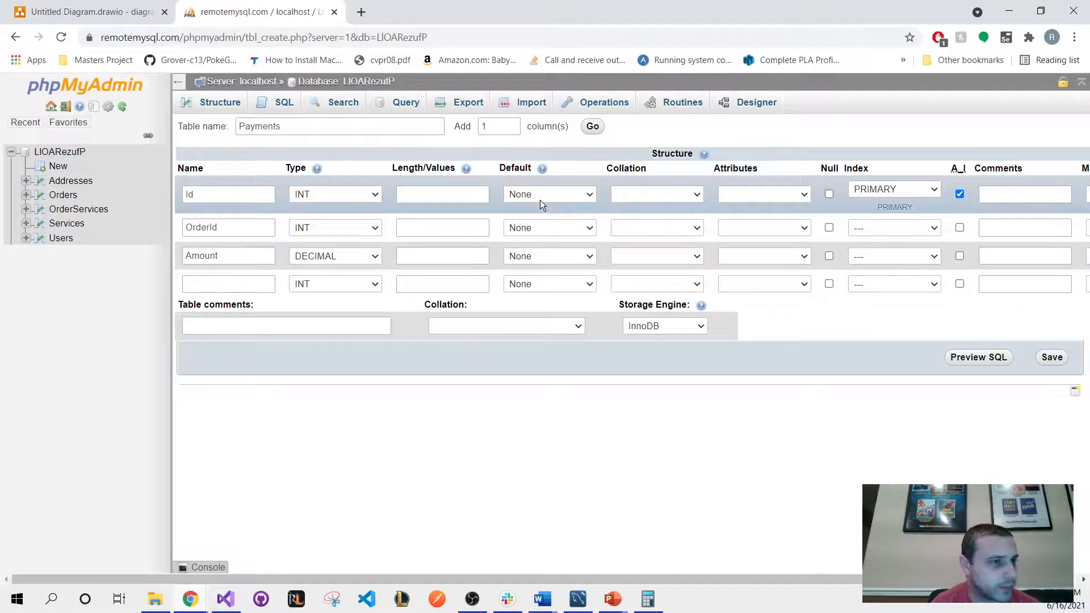
Recheck the OrderId column name and save the new Payments table
double_click(247, 229)
left_click(247, 229)
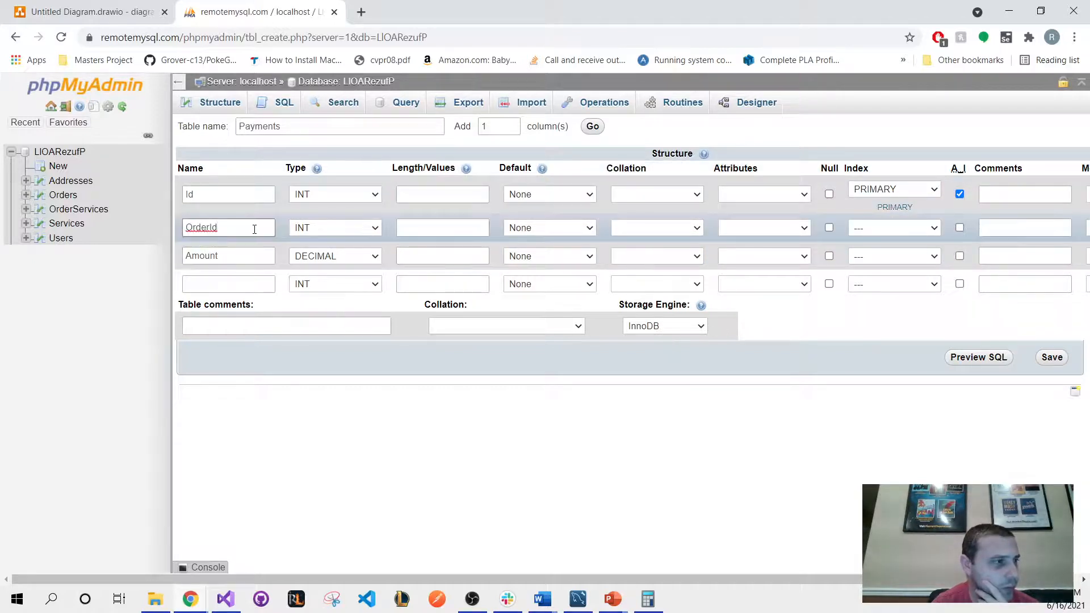
double_click(207, 225)
left_click(234, 227)
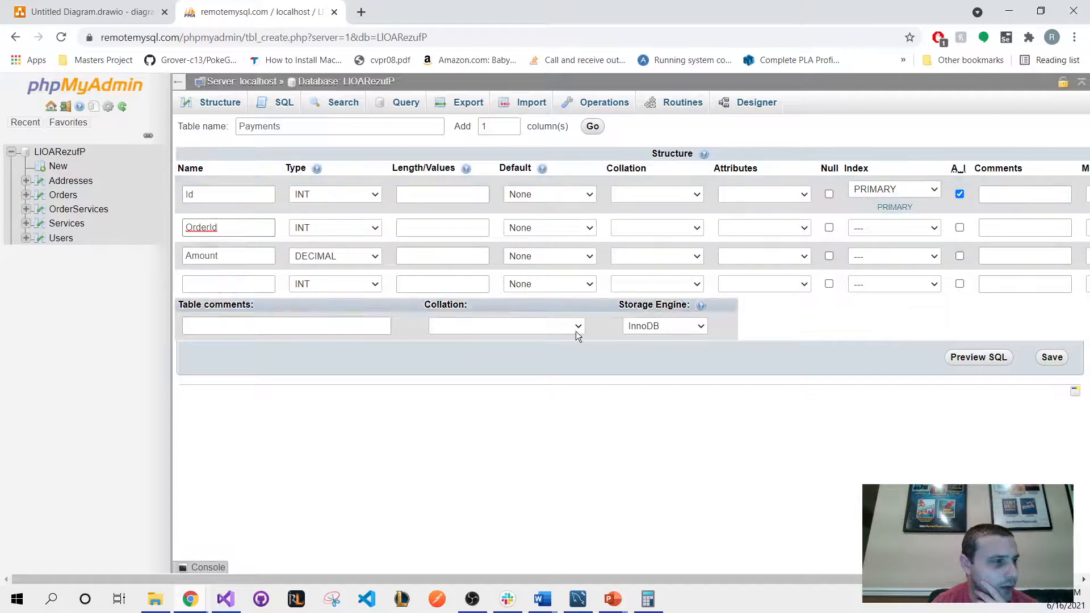
left_click(1049, 357)
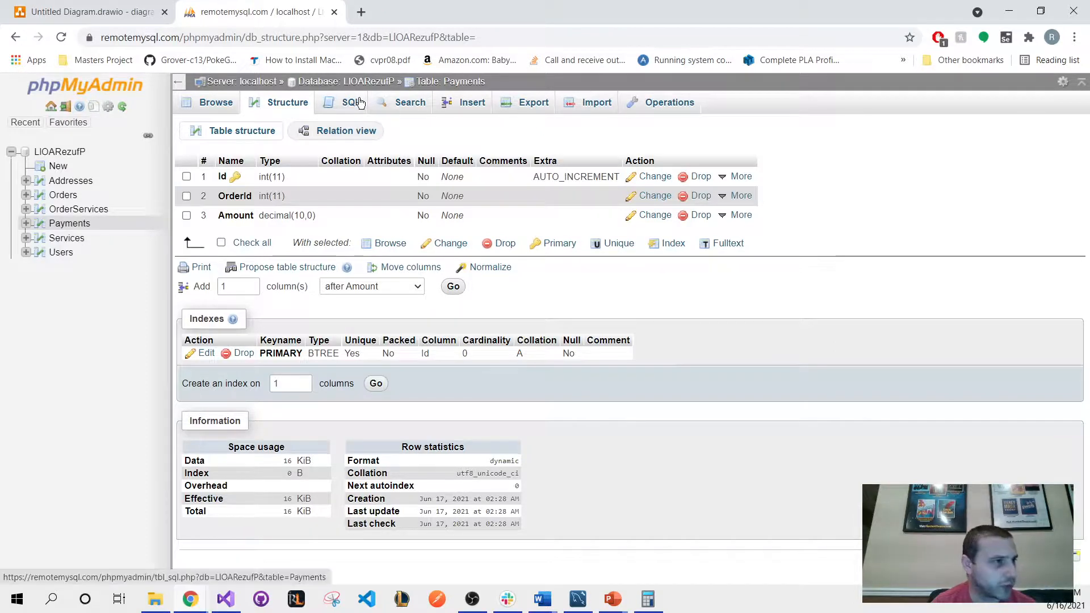
Browse the rows of the Payments table and view its structure
left_click(218, 110)
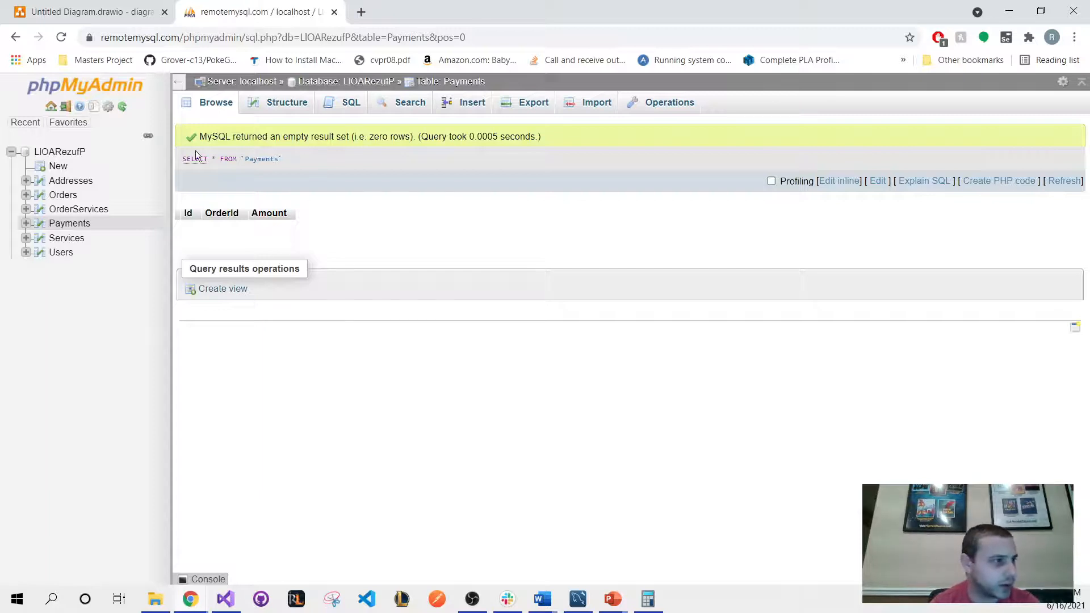
left_click(75, 226)
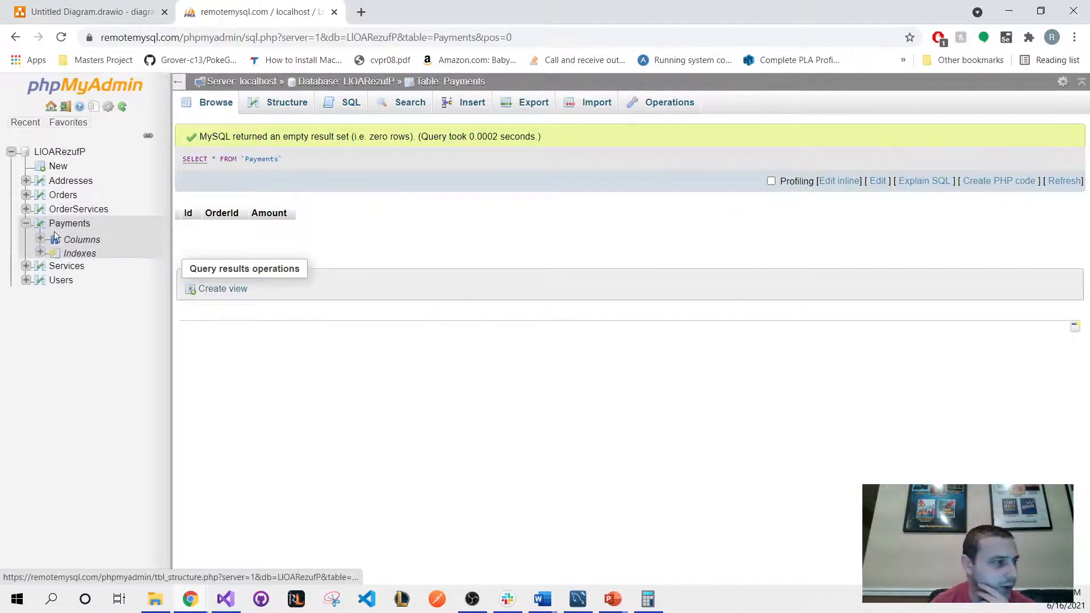
left_click(296, 108)
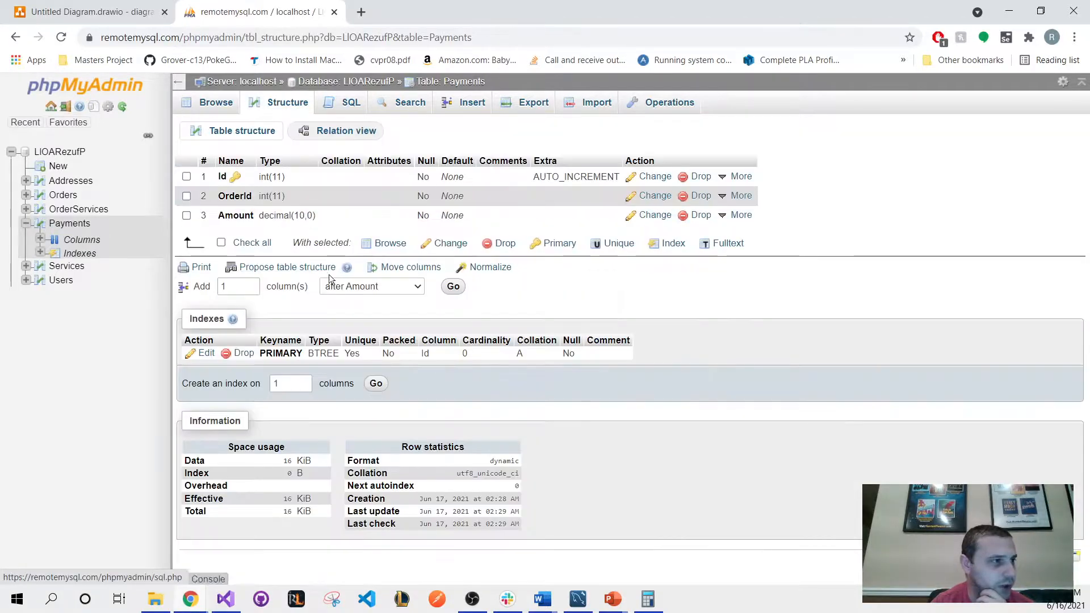
In the Payments table's relation view, name a new foreign key constraint fk_payments_orderid
left_click(334, 136)
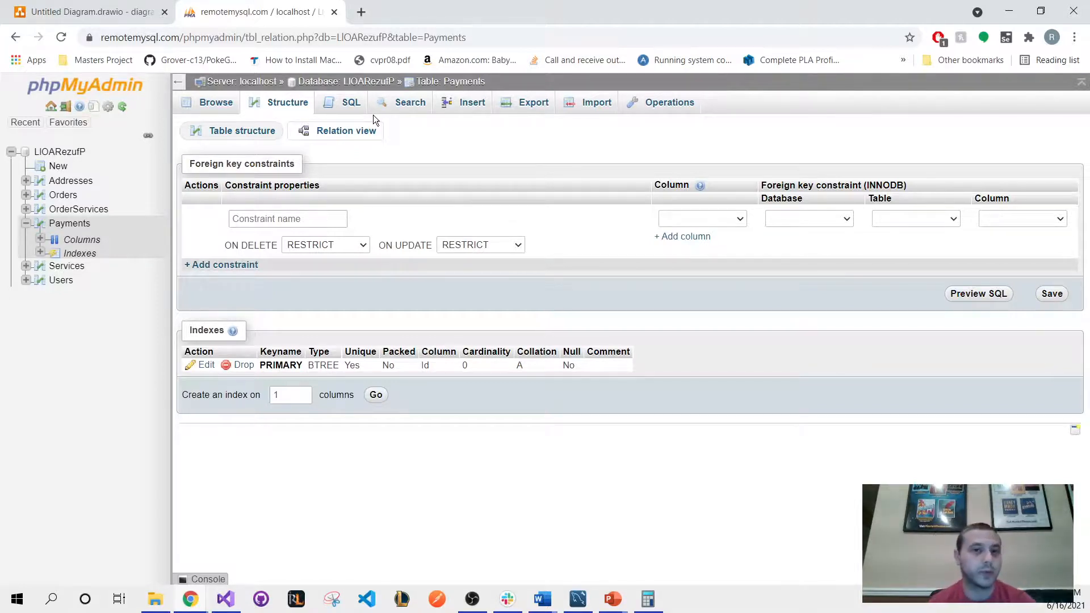
left_click(267, 219)
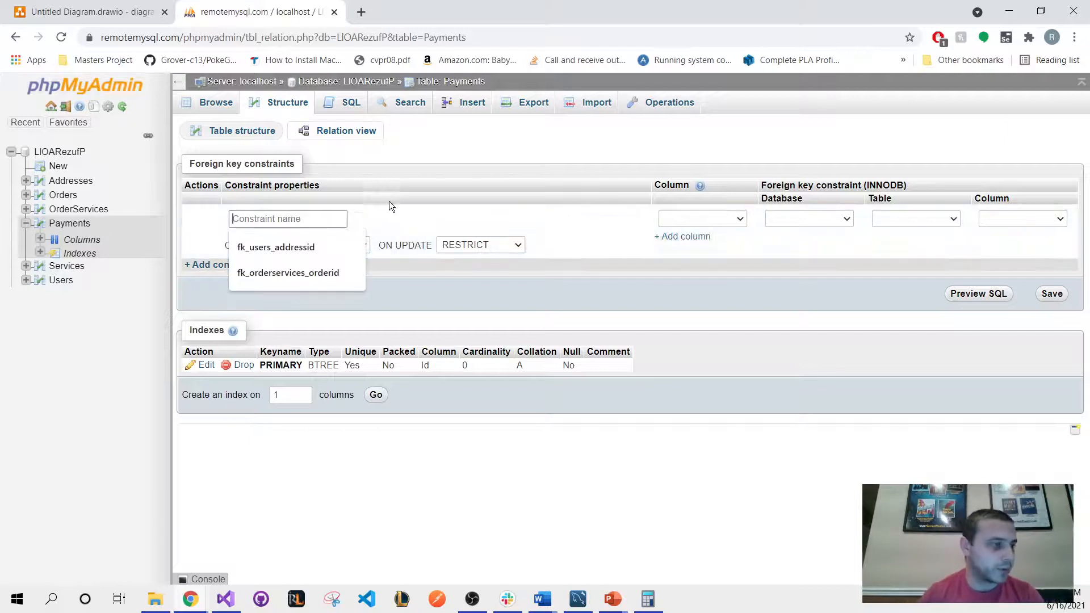
type("fk")
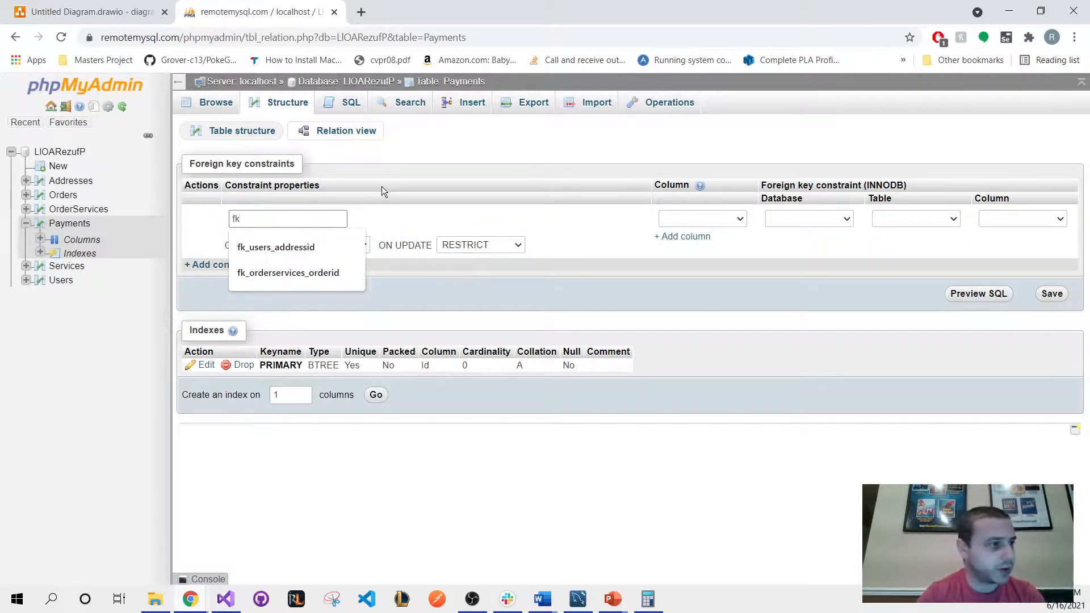
type("_")
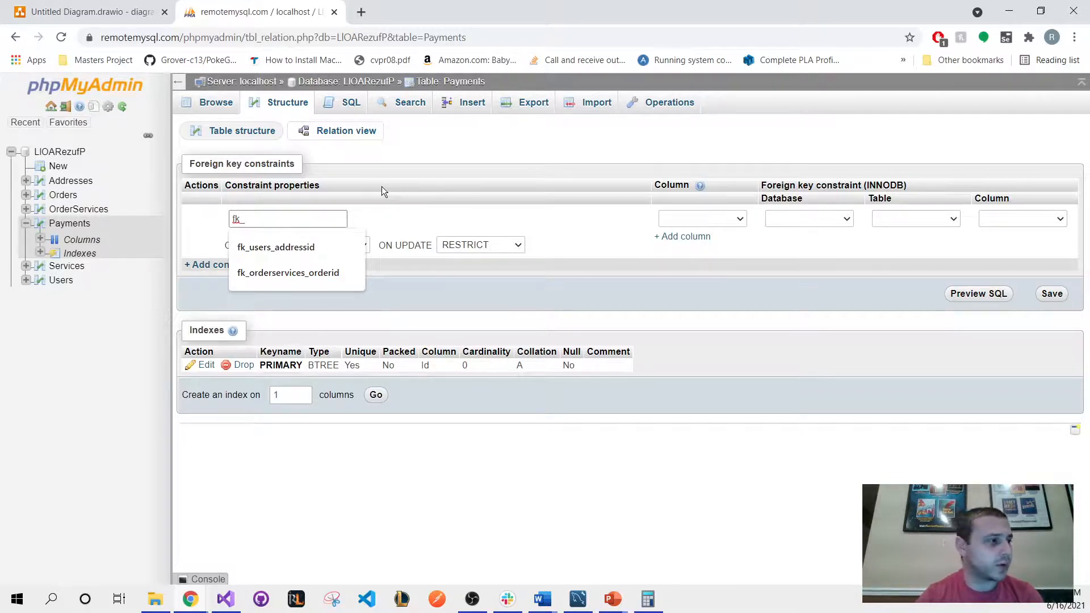
type("paym")
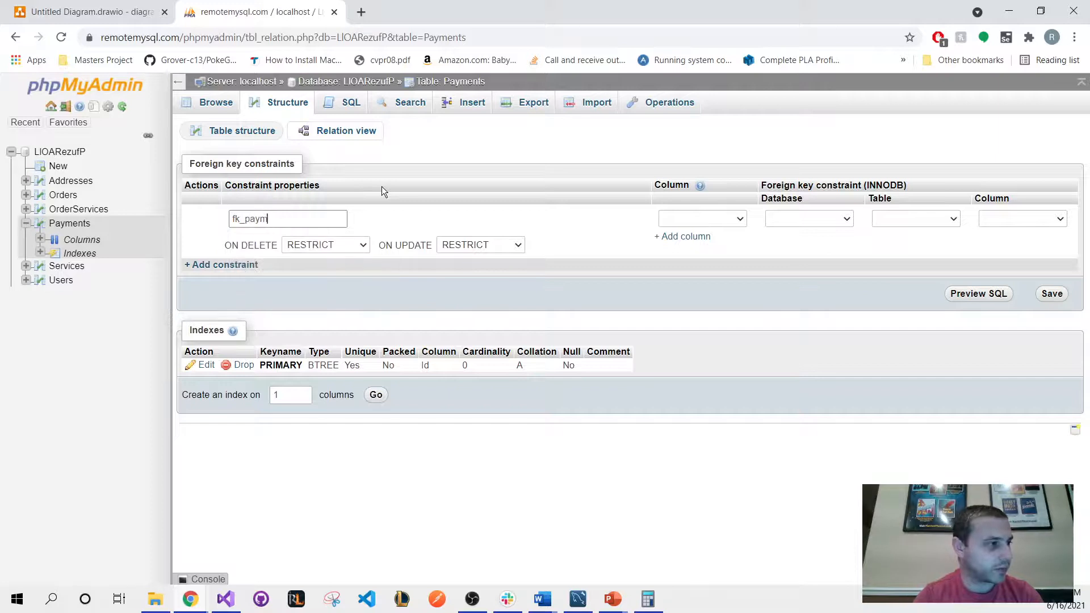
type("ents_orderid")
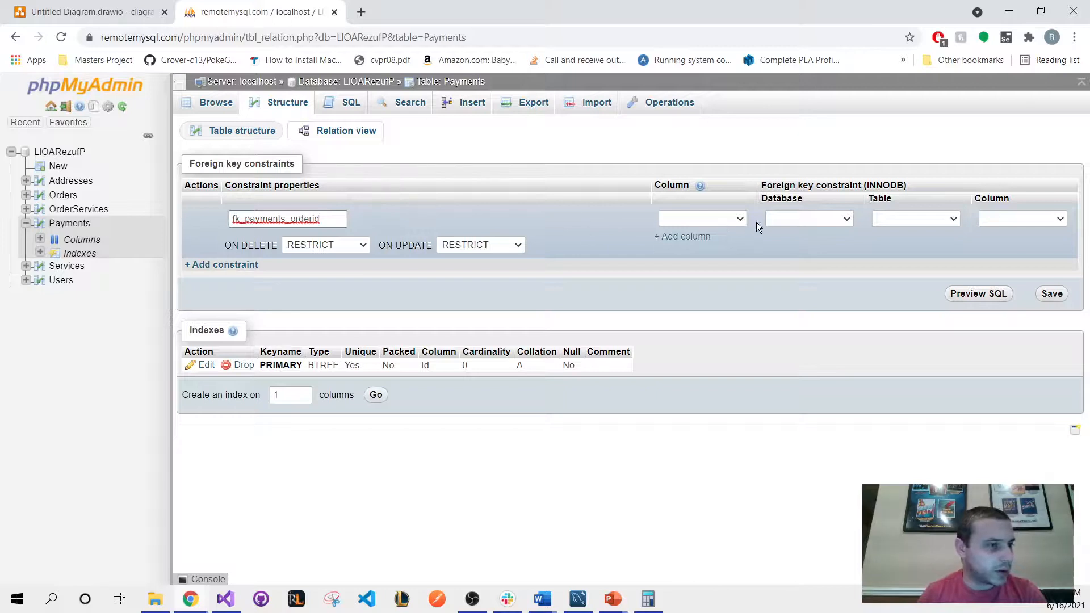
Assign the OrderId column to the fk_payments_orderid constraint and choose LIOARezufP as its referenced database
left_click(727, 218)
left_click(689, 266)
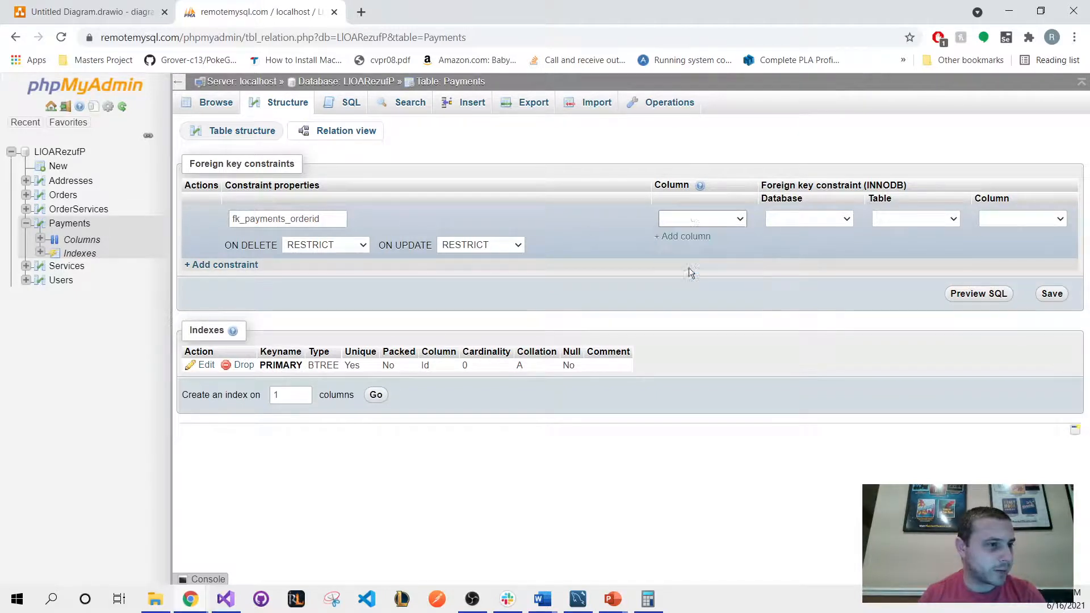
left_click(789, 219)
left_click(790, 244)
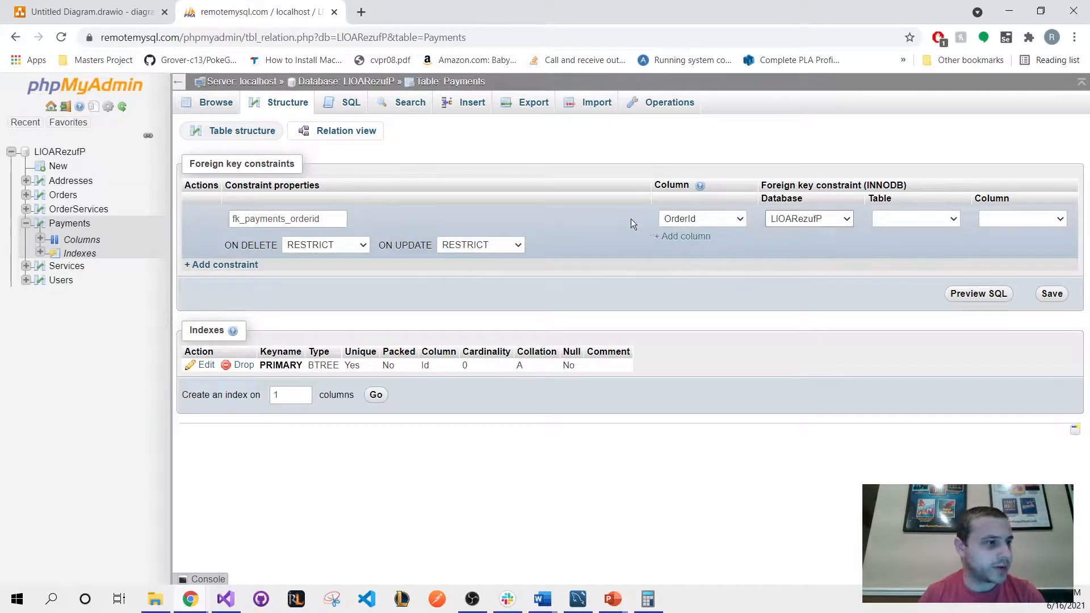
left_click(686, 216)
left_click(696, 270)
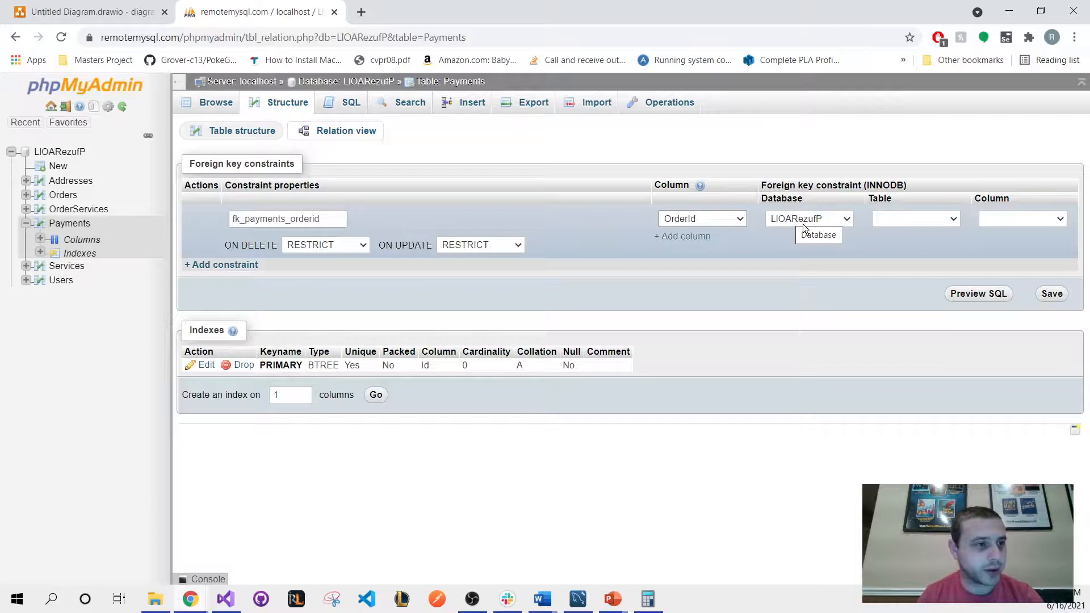
left_click(805, 224)
left_click(802, 238)
Reference the Id column of the Orders table in the foreign key constraint and save it
left_click(917, 224)
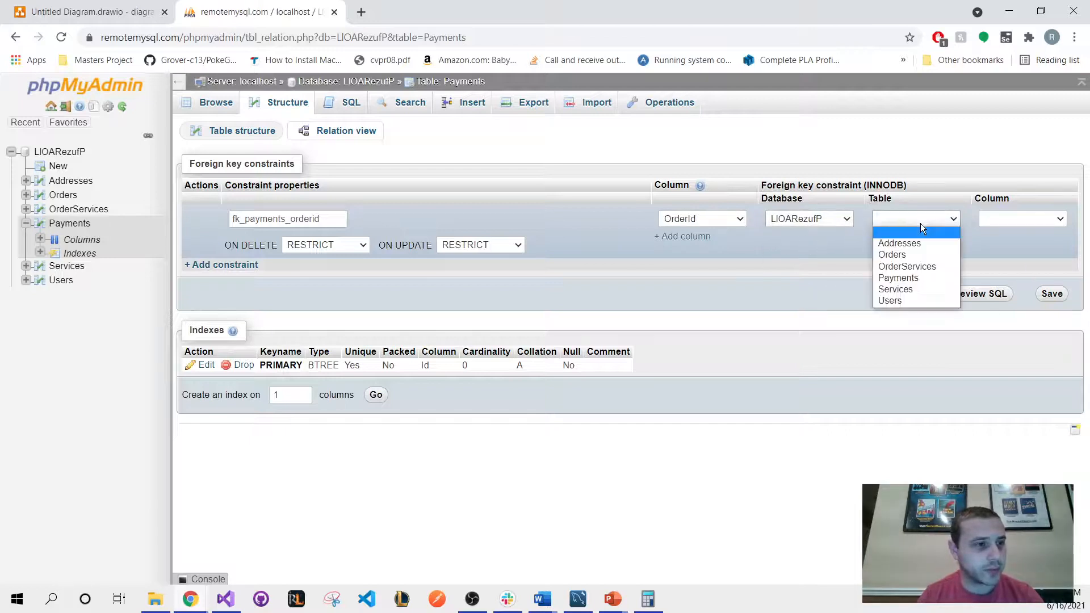
left_click(899, 257)
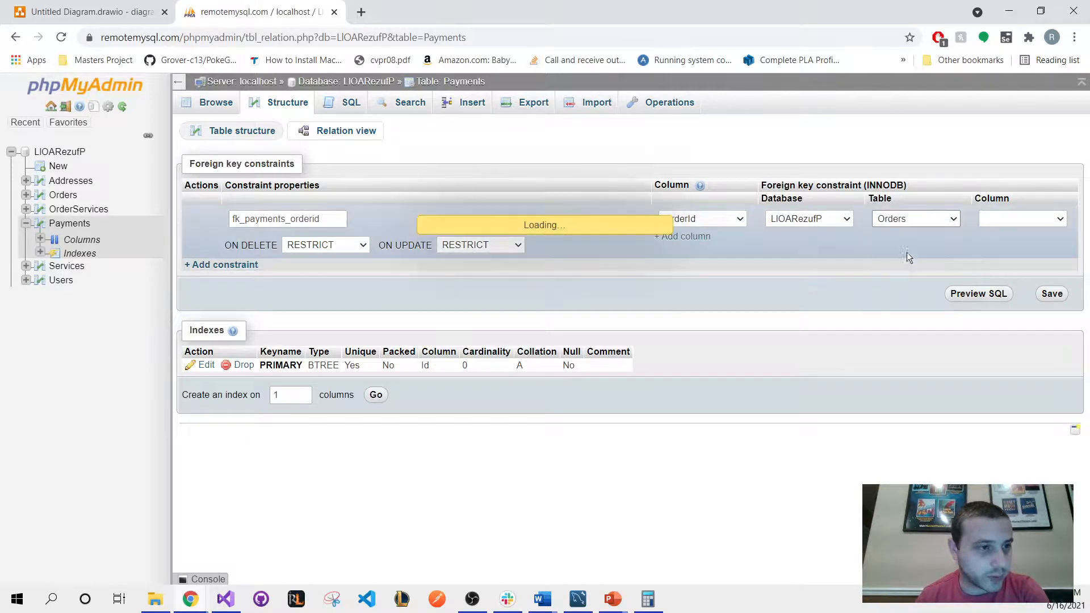
left_click(996, 221)
left_click(996, 241)
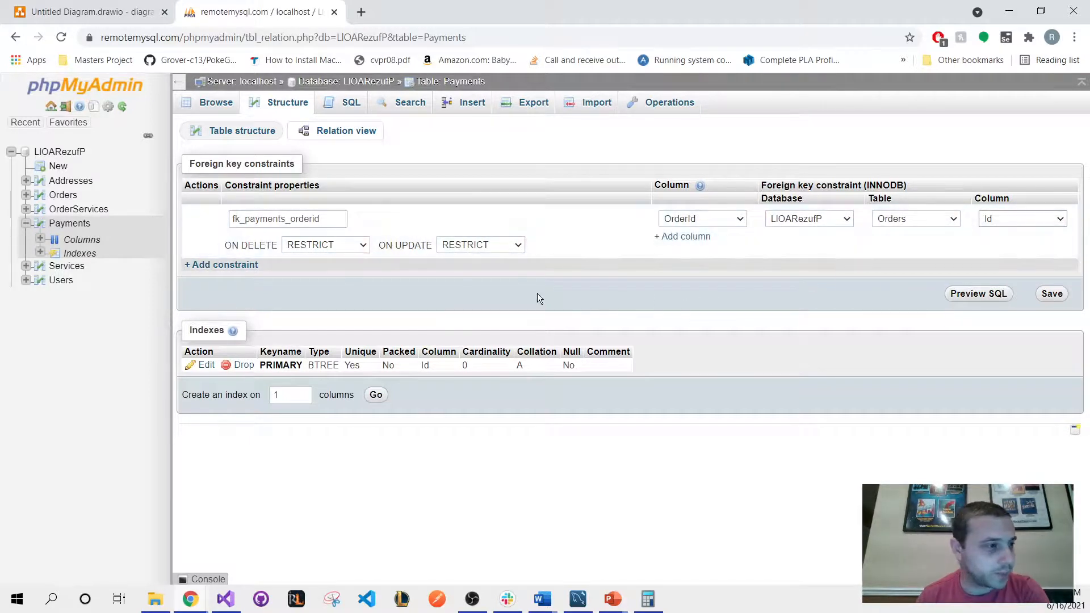
left_click(1051, 294)
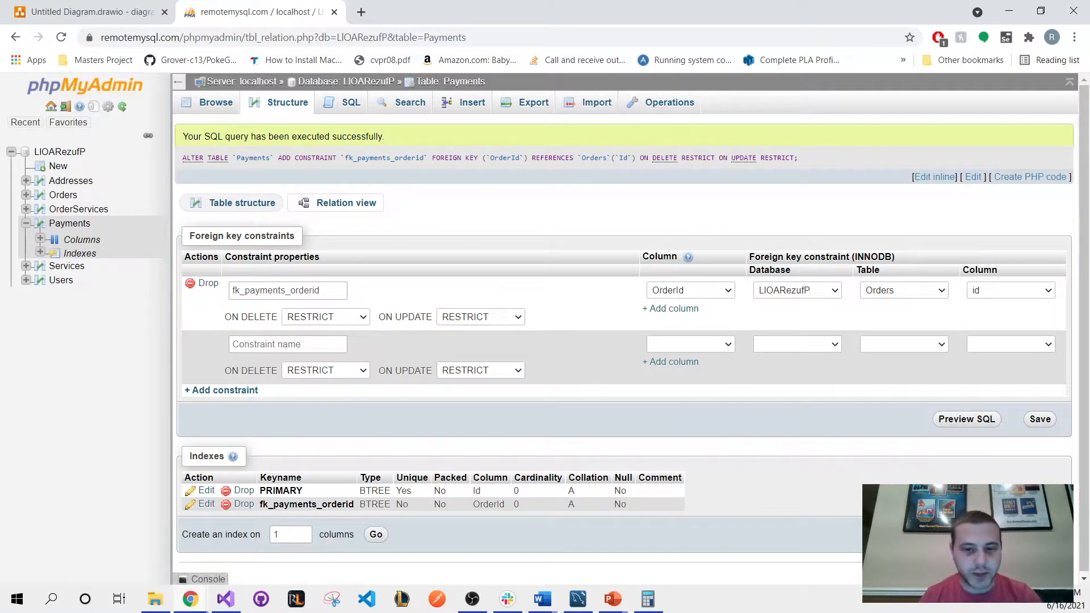
Switch to MySQL Workbench, refresh the schema list and expand the Payments table
key("alt+Tab")
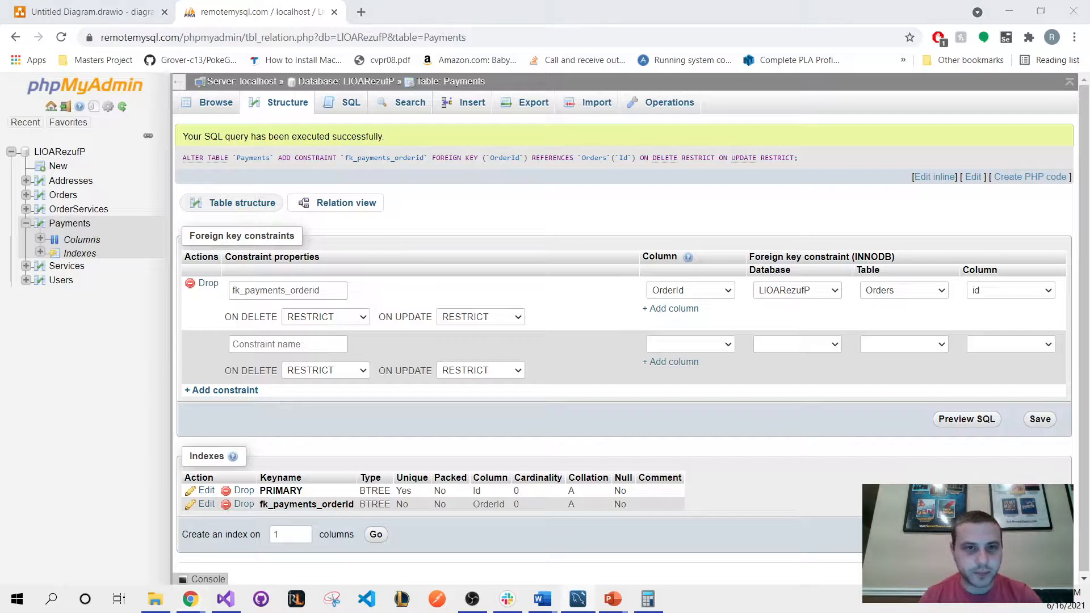
left_click_drag(1089, 7, 418, 0)
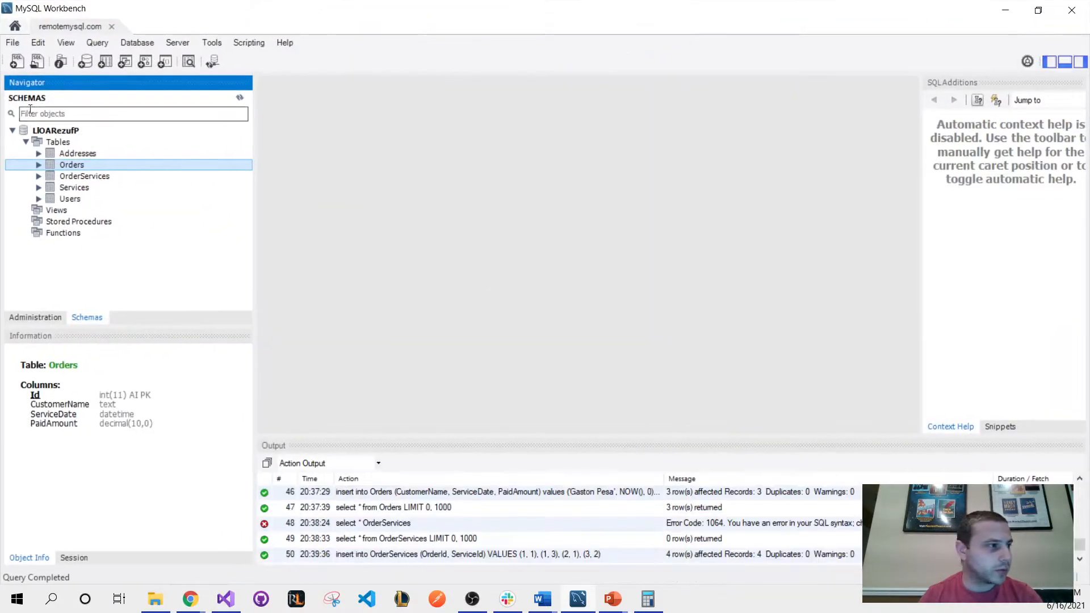
right_click(56, 130)
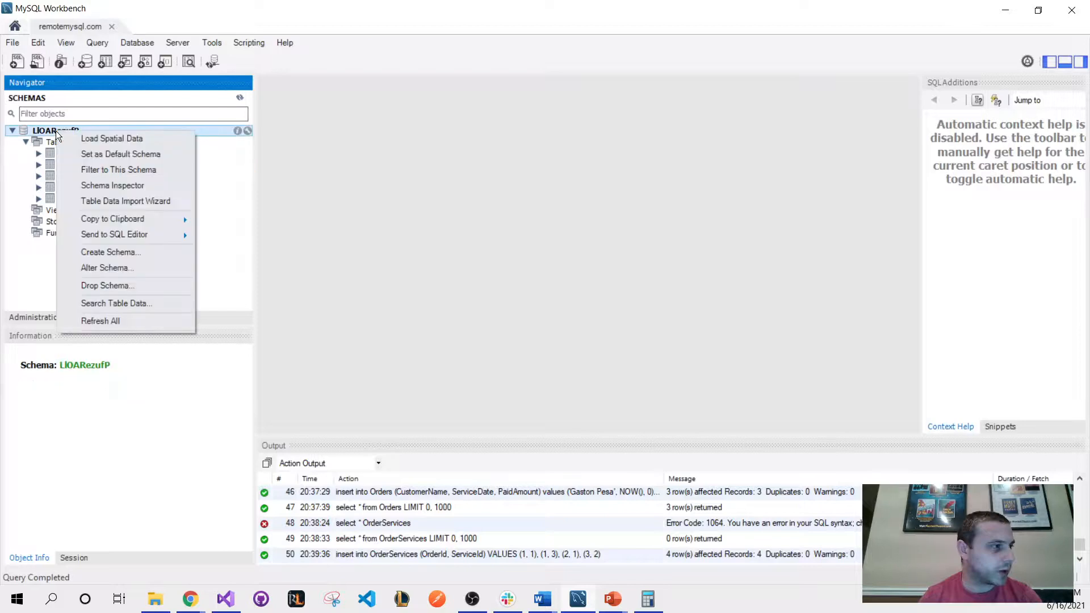
left_click(117, 321)
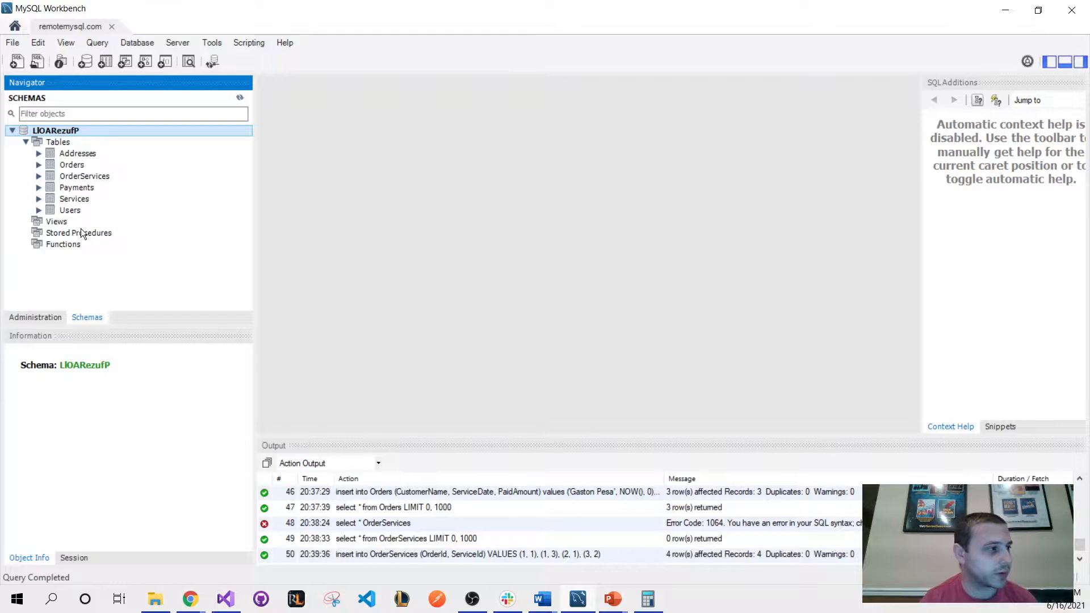
left_click(83, 189)
left_click(39, 188)
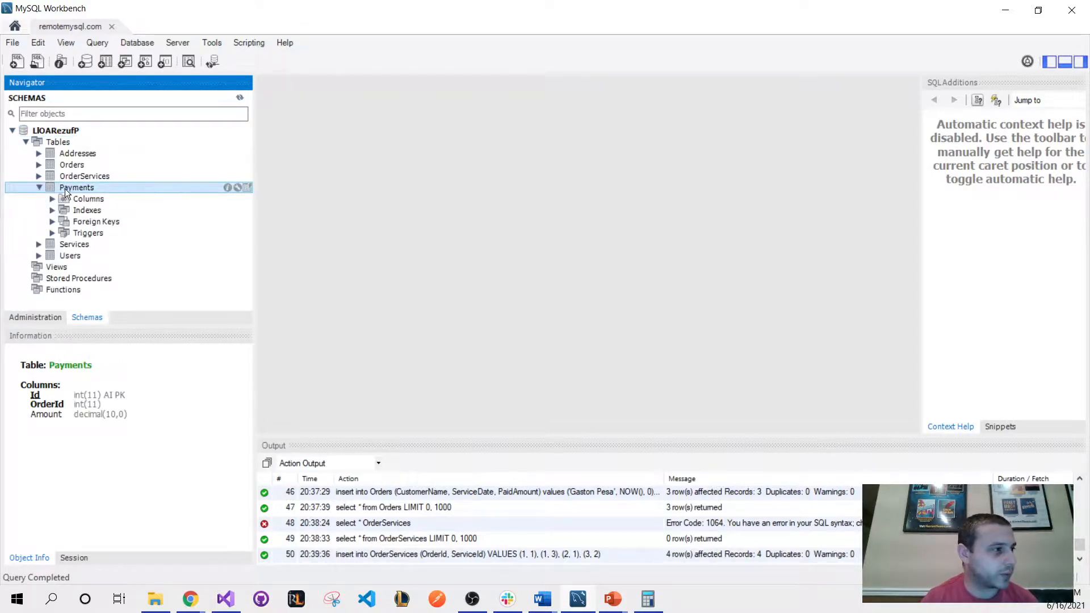
right_click(65, 189)
mouse_move(122, 313)
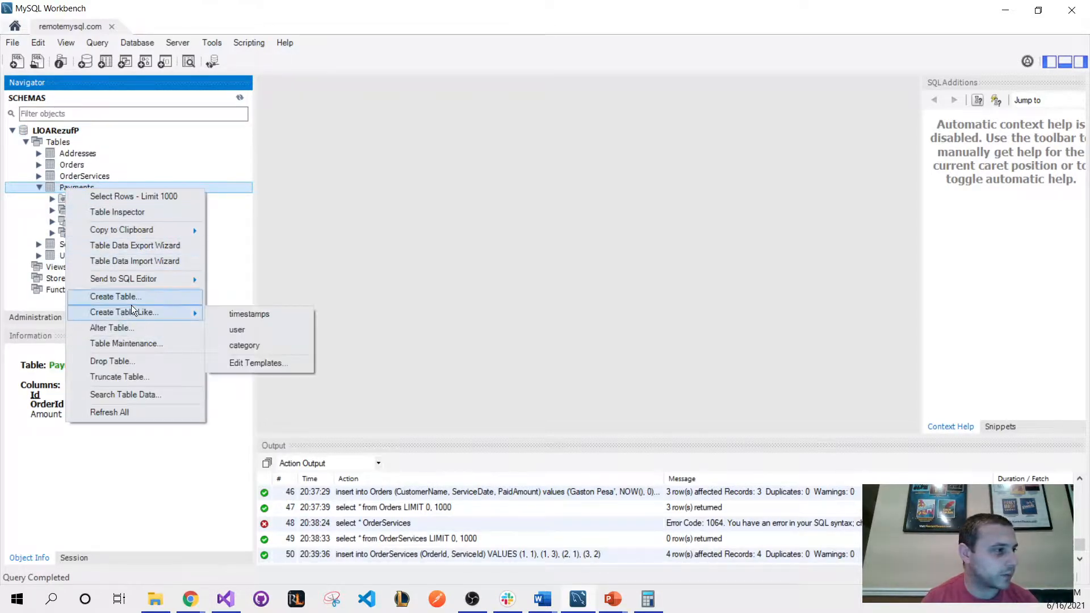
left_click(127, 302)
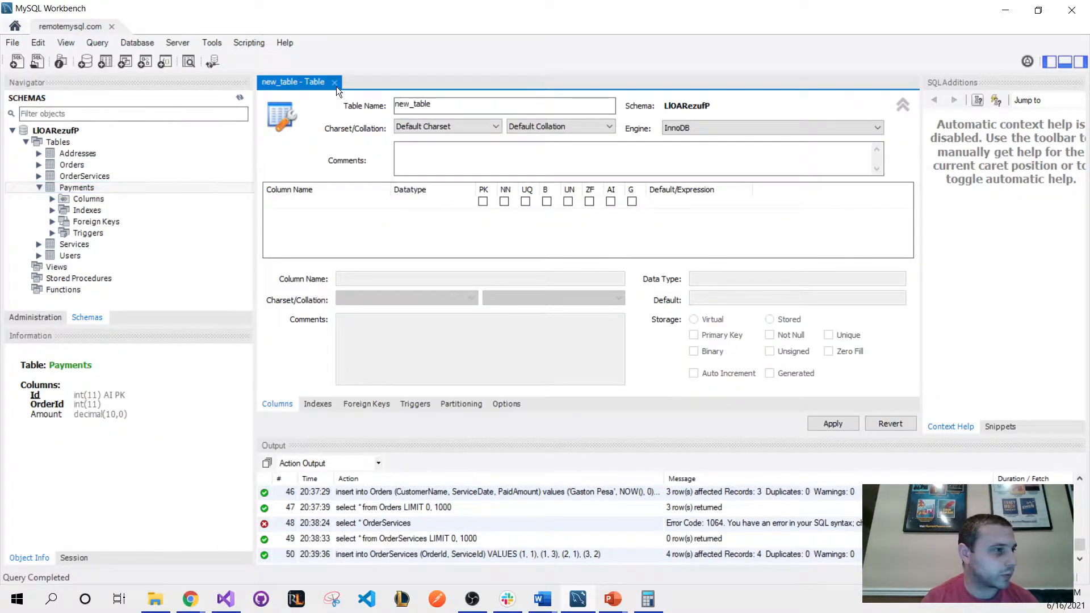
left_click(334, 82)
left_click(501, 302)
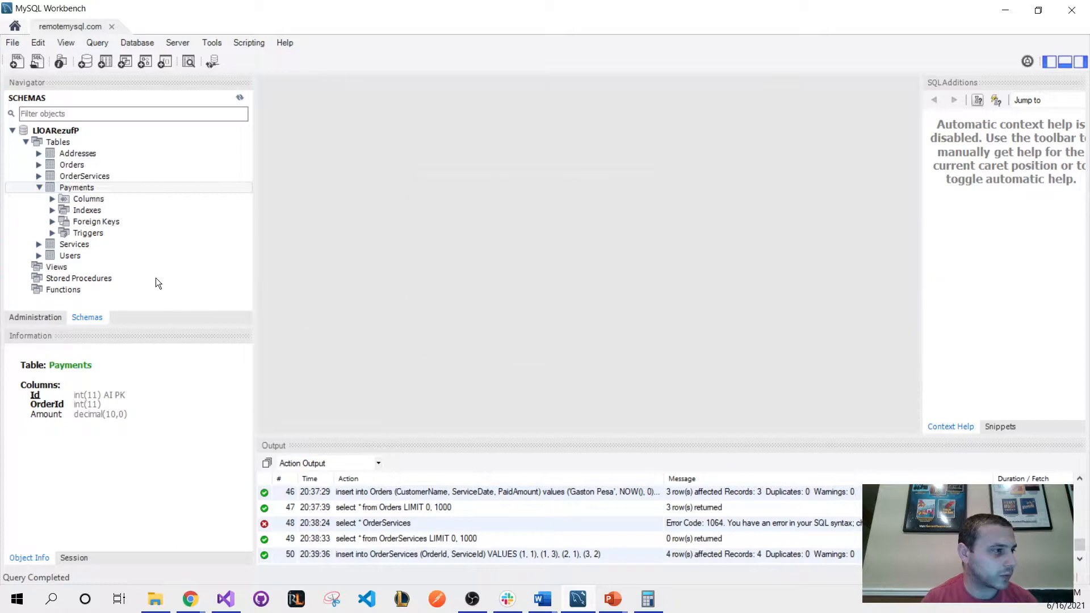
Send the Payments table's Create Statement to the SQL editor
right_click(77, 189)
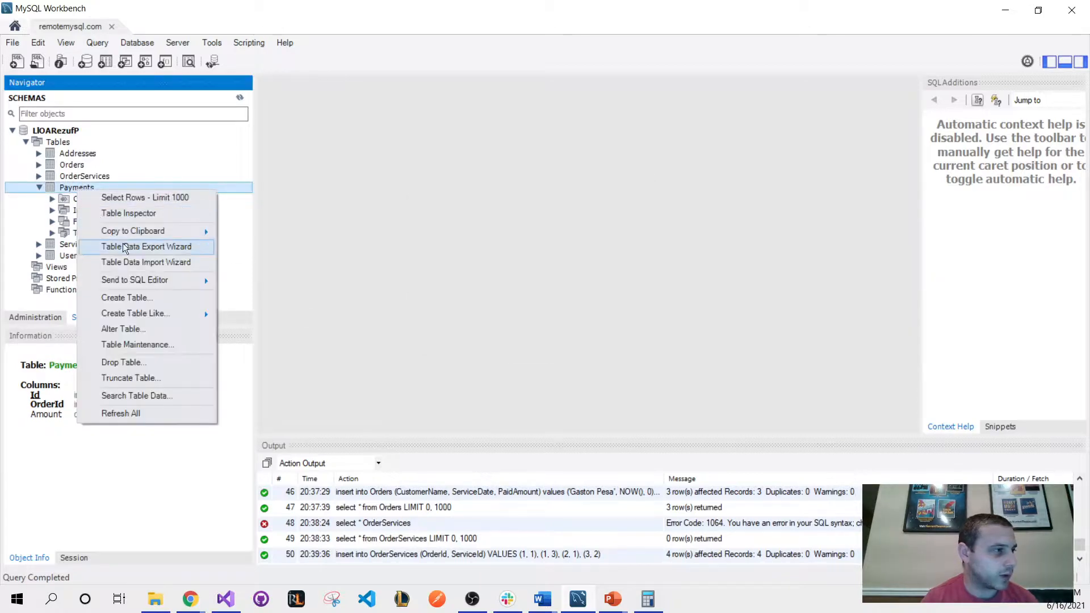
mouse_move(148, 281)
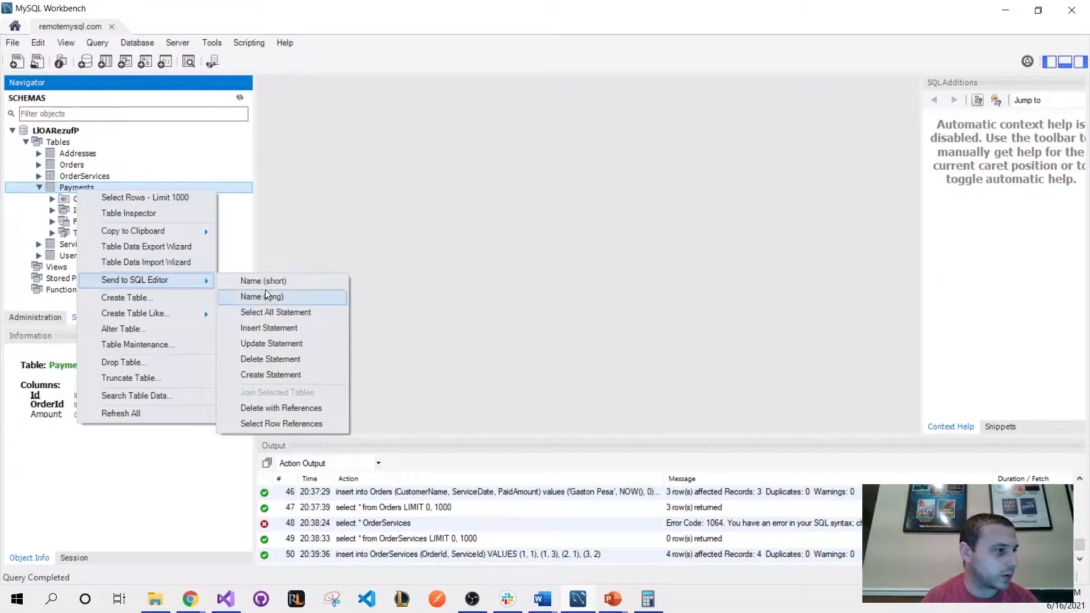
left_click(271, 374)
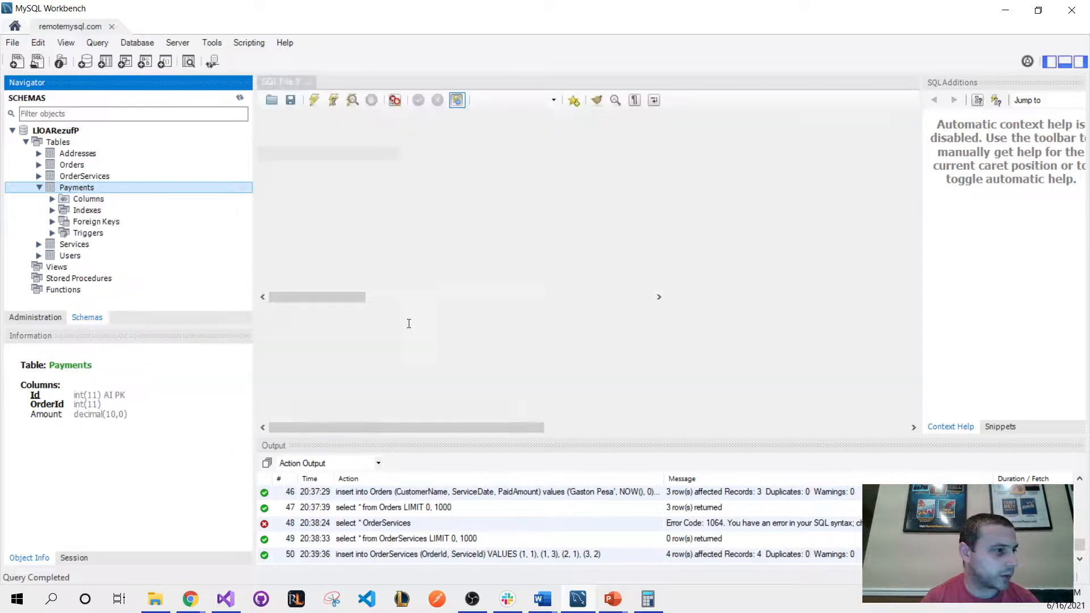
left_click(386, 292)
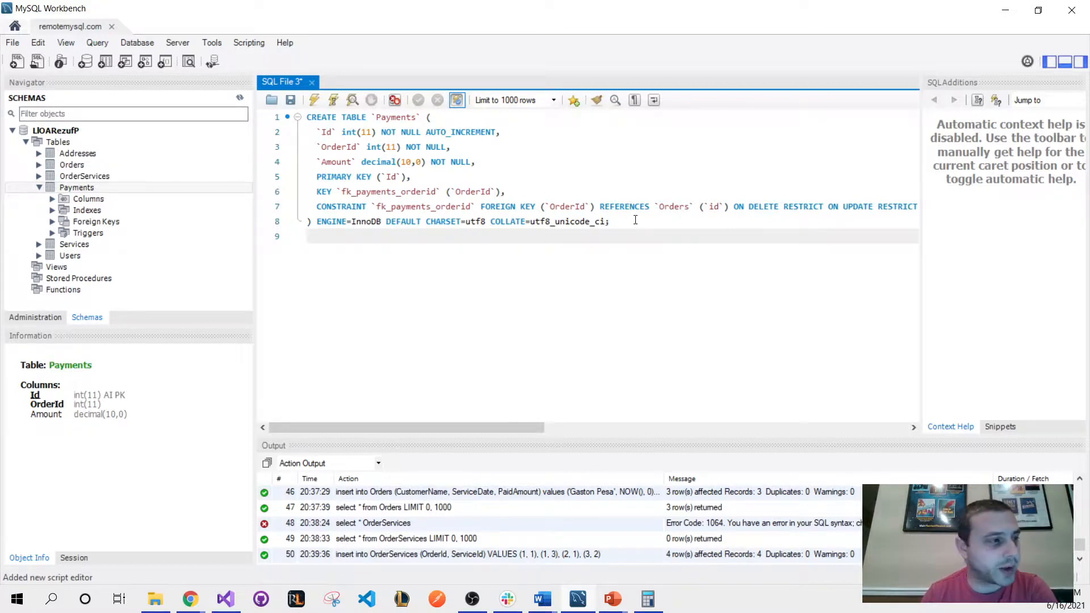
Delete the engine, charset and collation options after the closing parenthesis of the CREATE TABLE statement
key("ctrl+a")
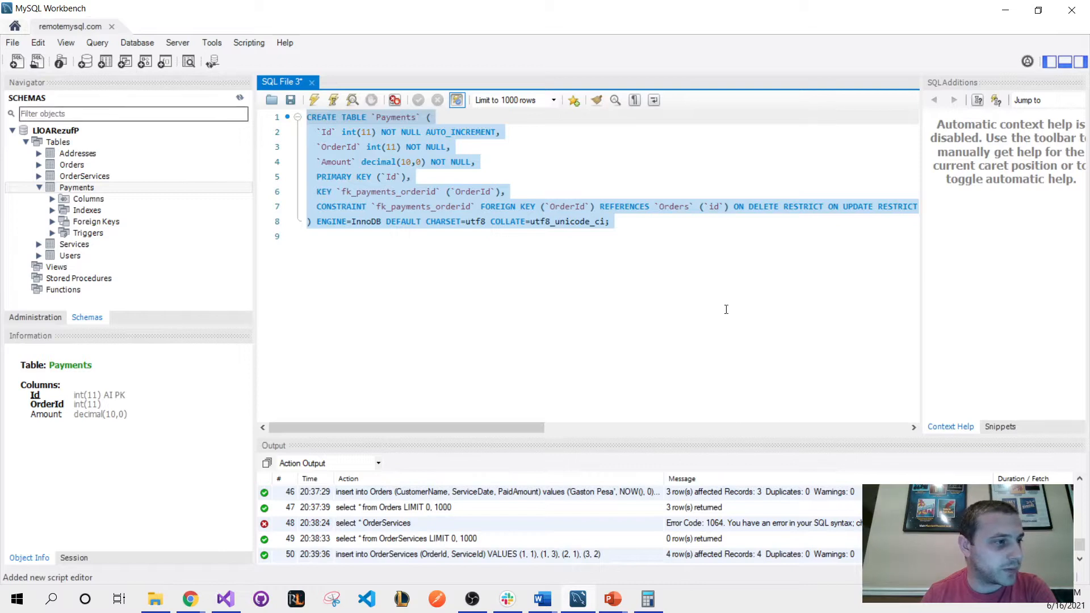
left_click(640, 242)
left_click(631, 226)
left_click_drag(631, 225, 316, 224)
key("BackSpace")
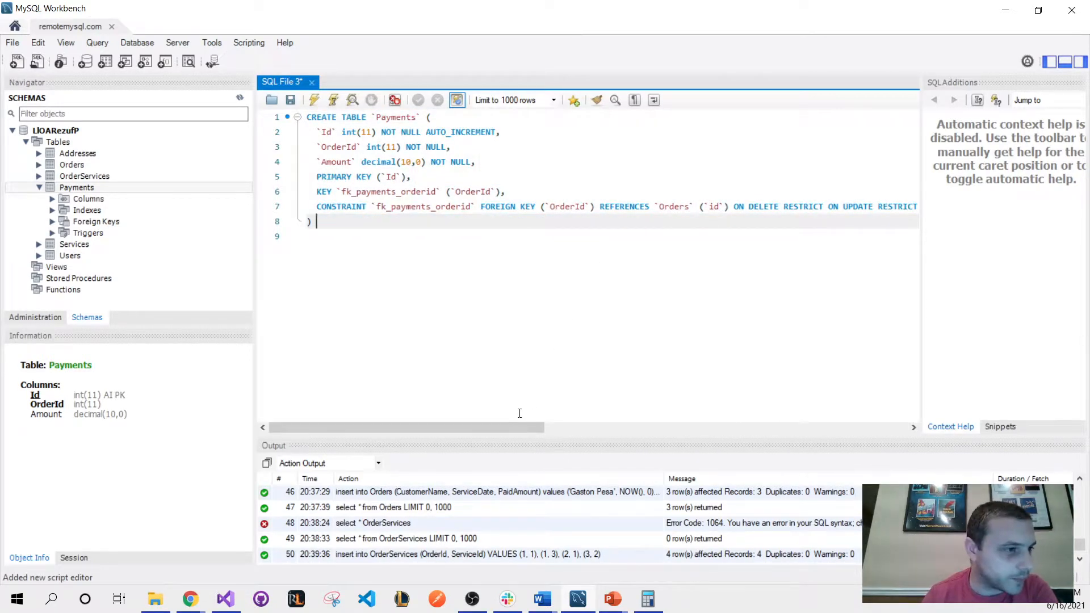
Examine the Id, OrderId and Amount column definitions in the Payments CREATE TABLE statement
mouse_move(467, 428)
left_mouse_down()
mouse_move(557, 431)
mouse_move(468, 430)
left_mouse_up()
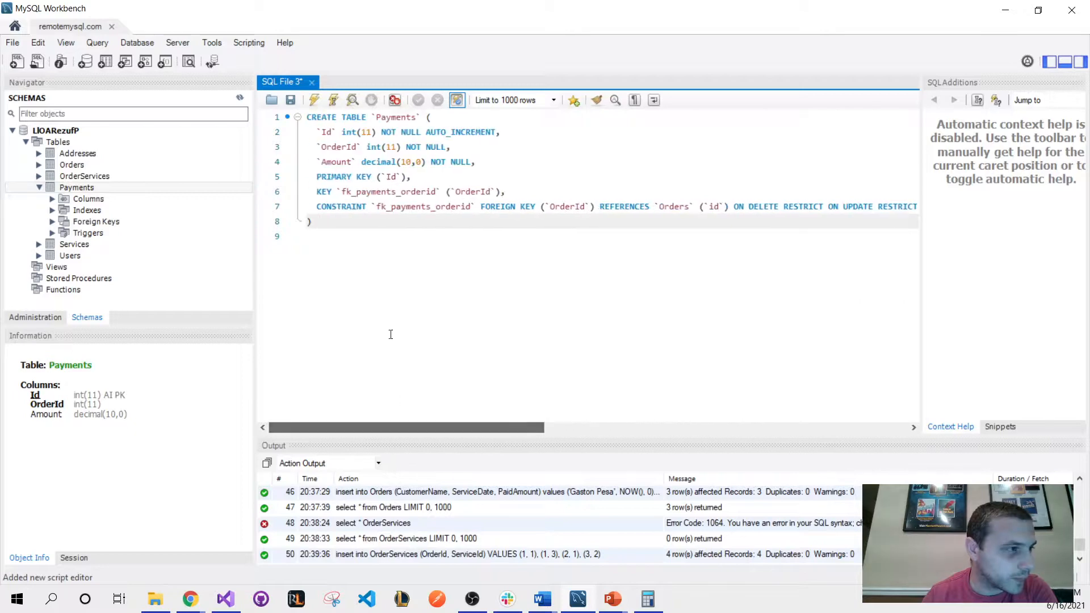
left_click(361, 176)
key("ctrl+a")
left_click(404, 256)
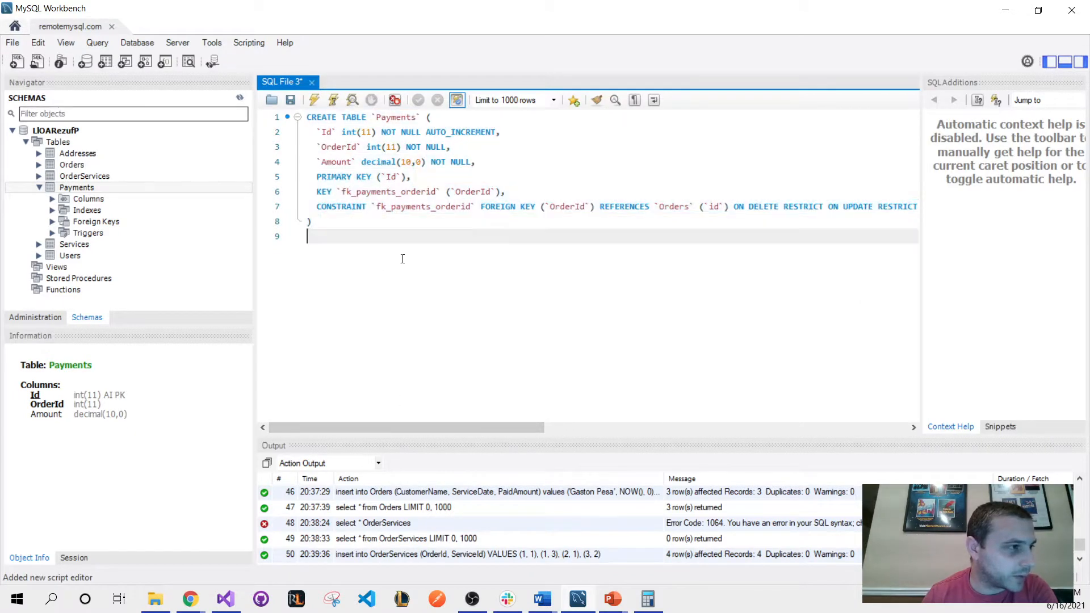
left_click(349, 130)
left_click_drag(380, 131, 502, 133)
left_click(330, 149)
key("Home")
key("shift+End")
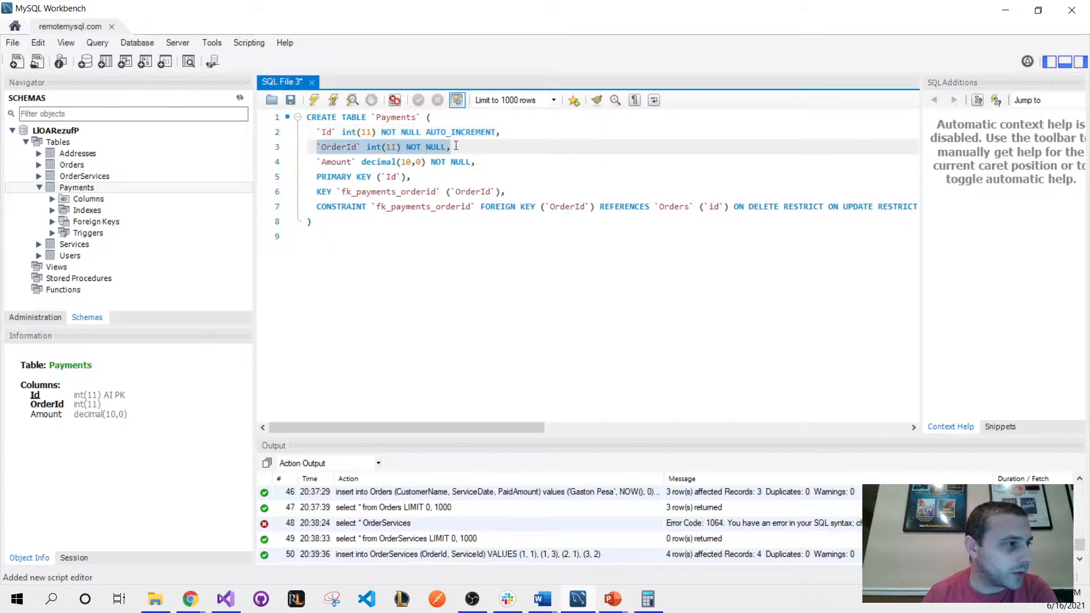
left_click_drag(314, 164, 479, 164)
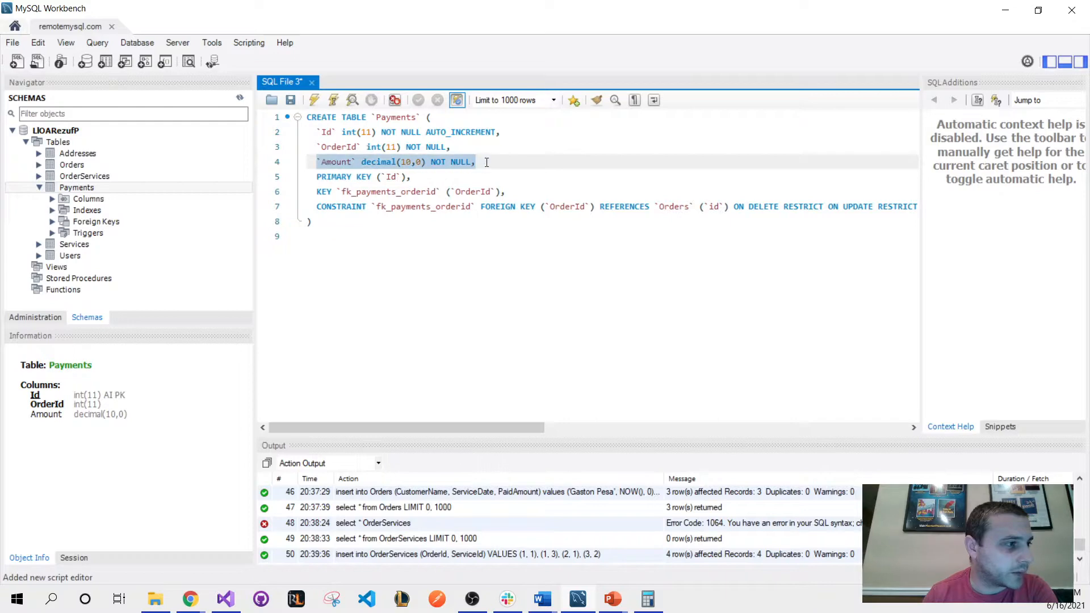
key("End")
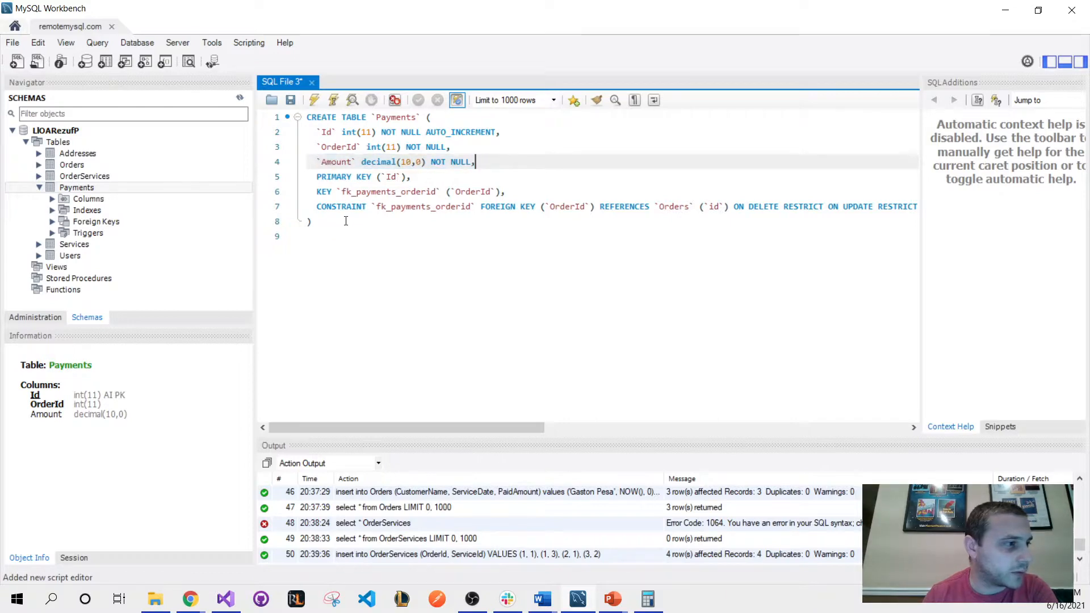
Examine the primary key and foreign key lines of the statement, and switch to the PowerPoint slide on table creation
left_click_drag(316, 177, 410, 177)
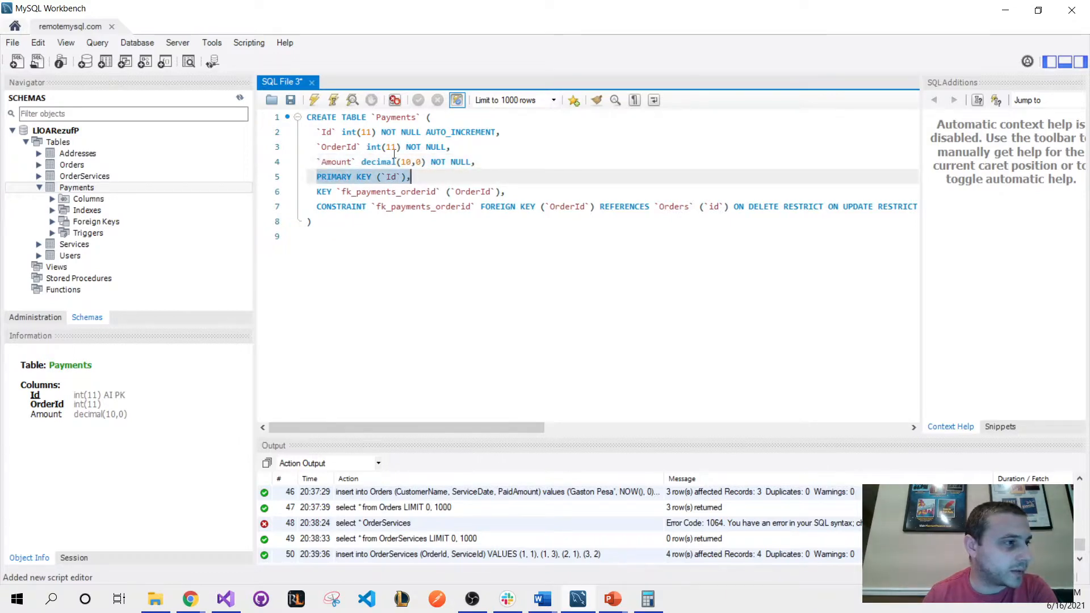
left_click_drag(316, 132, 341, 132)
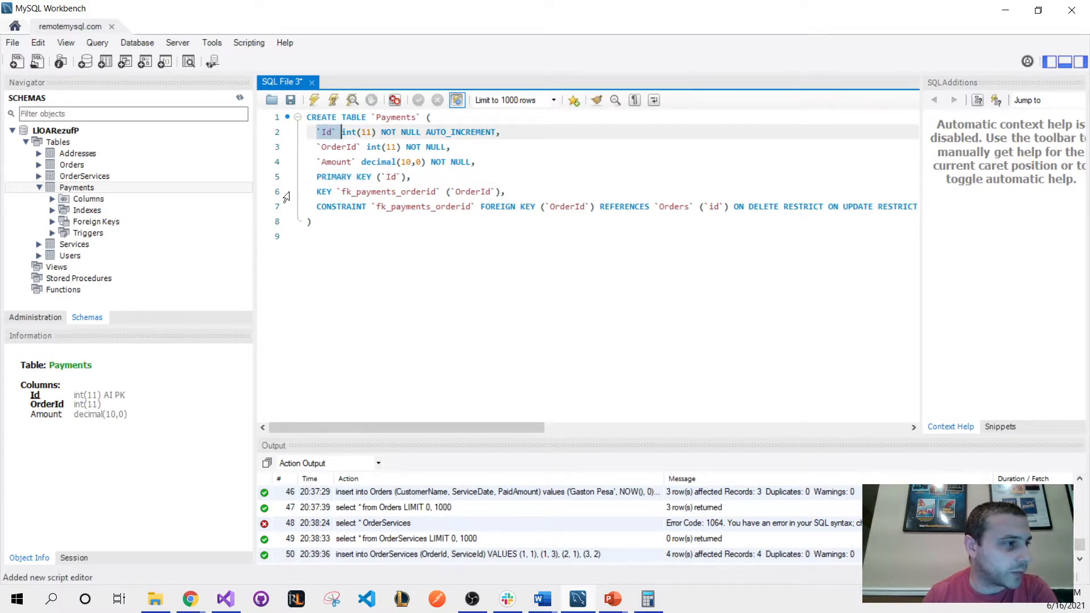
left_click_drag(307, 191, 392, 234)
left_click(391, 234)
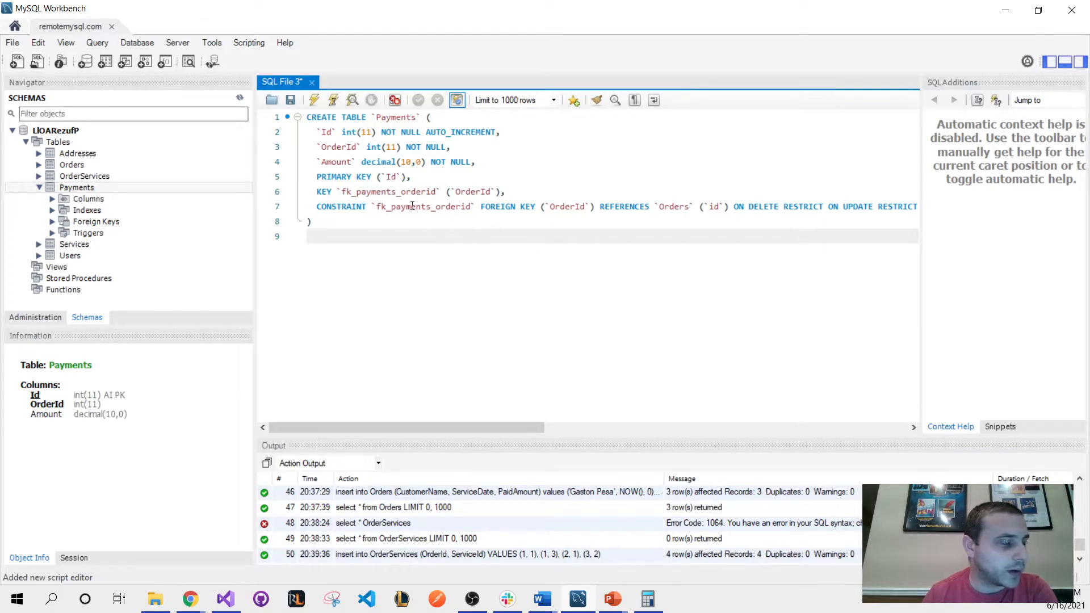
left_click(376, 191)
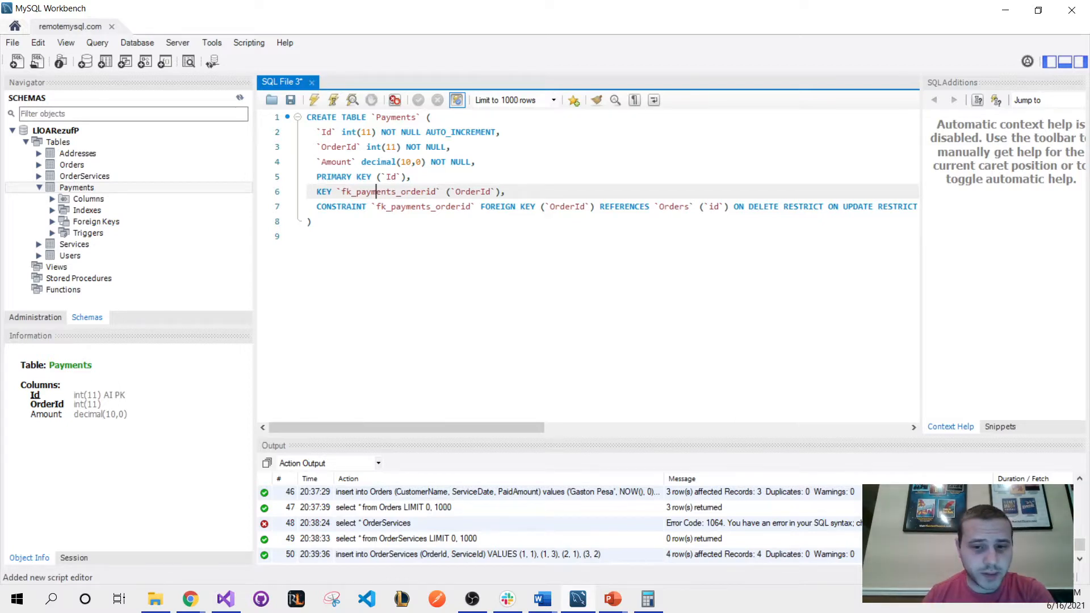
key("alt+Tab")
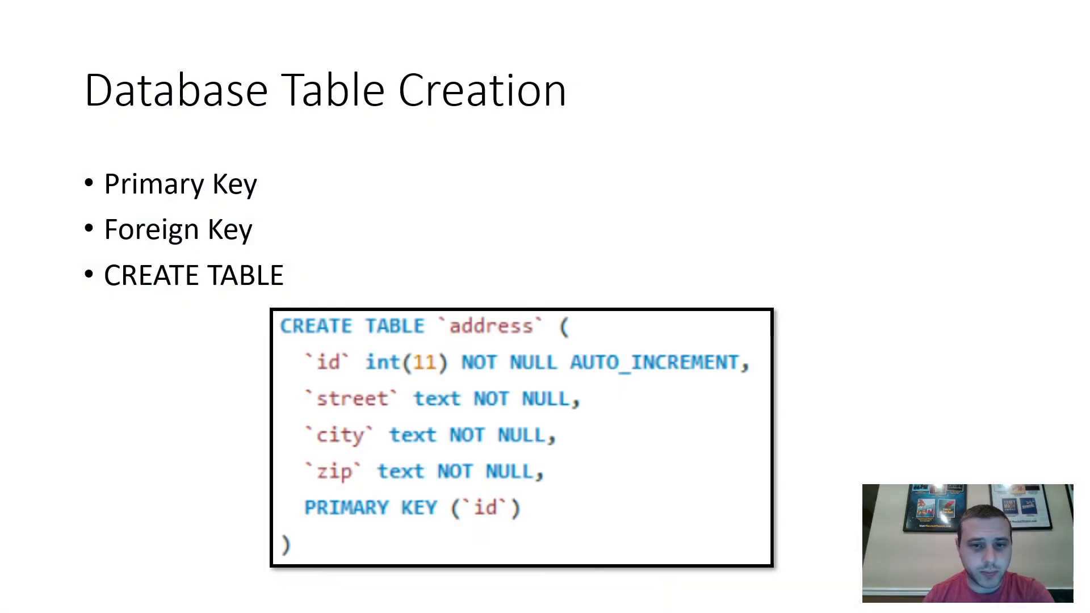